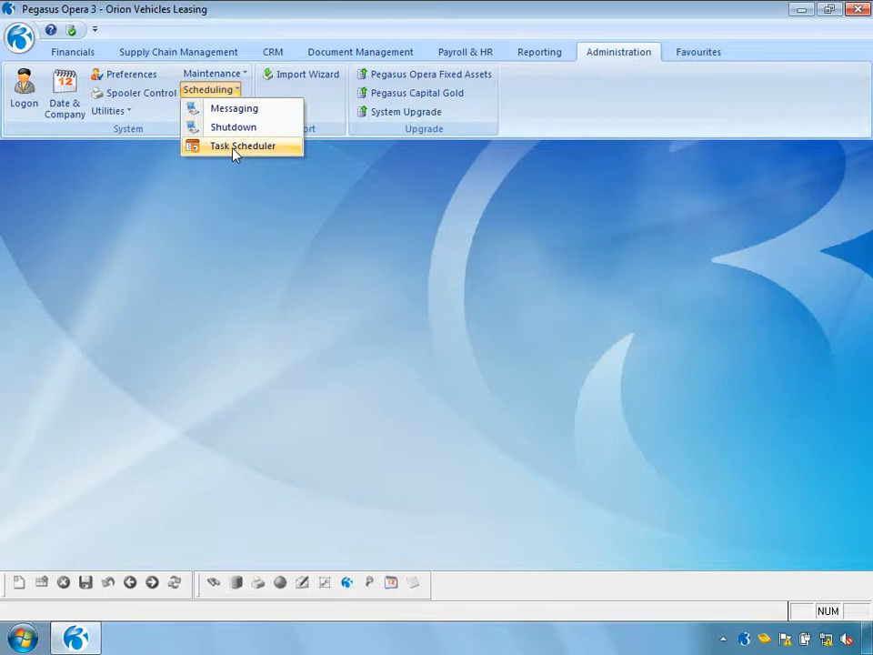
Create a new task in the Task Scheduler with type System - Backup Databases and the name DailyBackup
left_click(235, 149)
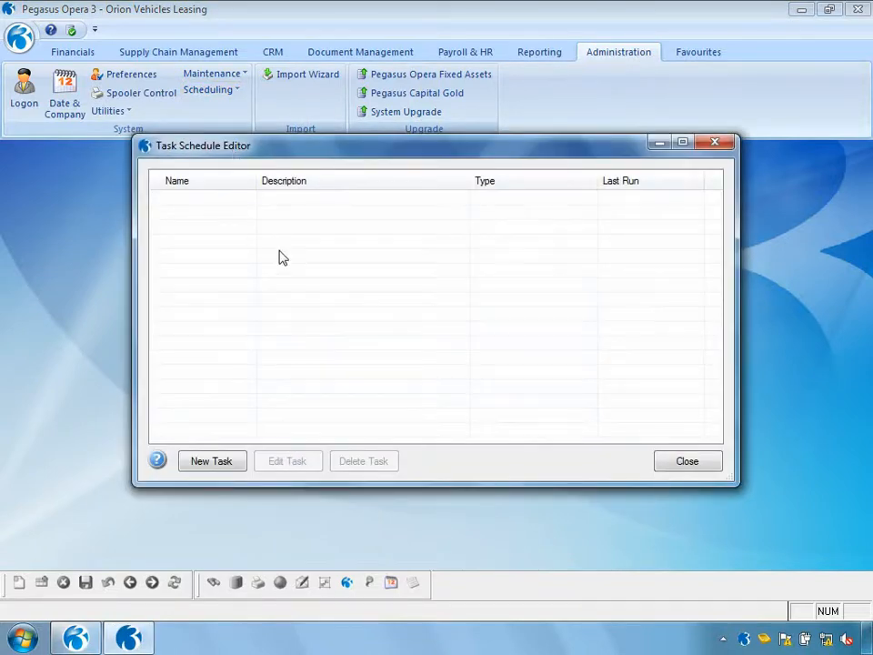
left_click(211, 461)
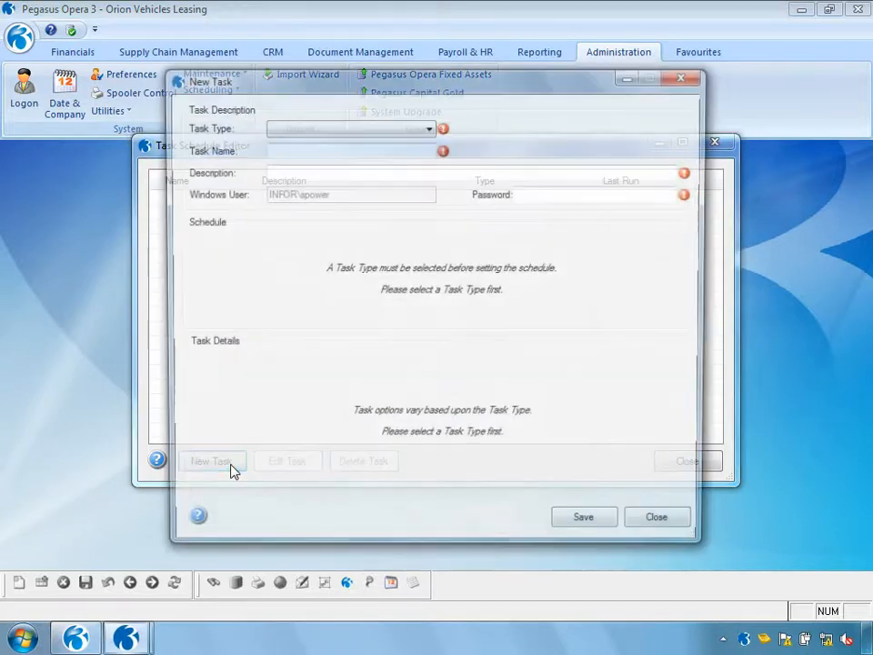
left_click(429, 128)
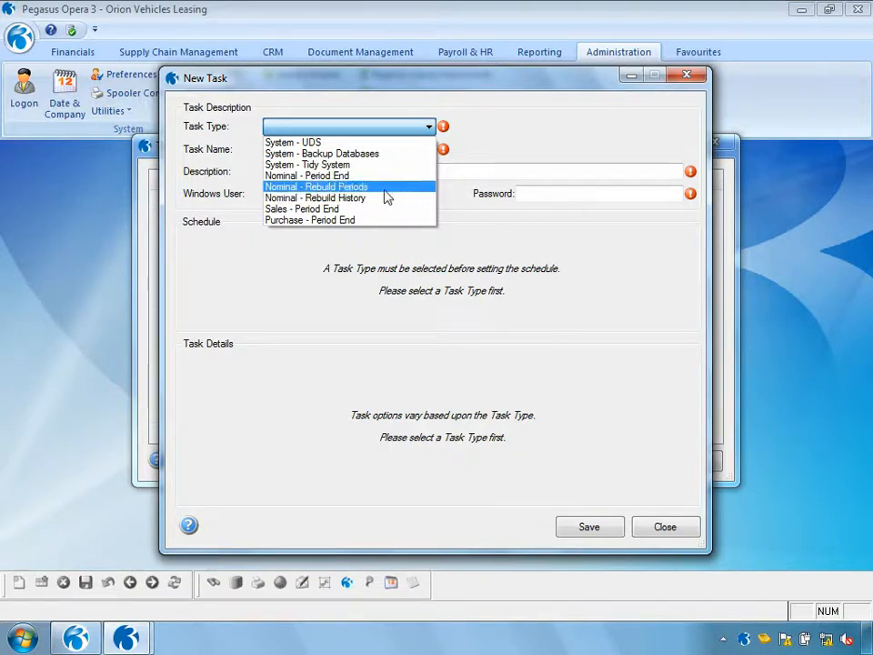
left_click(373, 154)
left_click(371, 152)
type("DailyBackup")
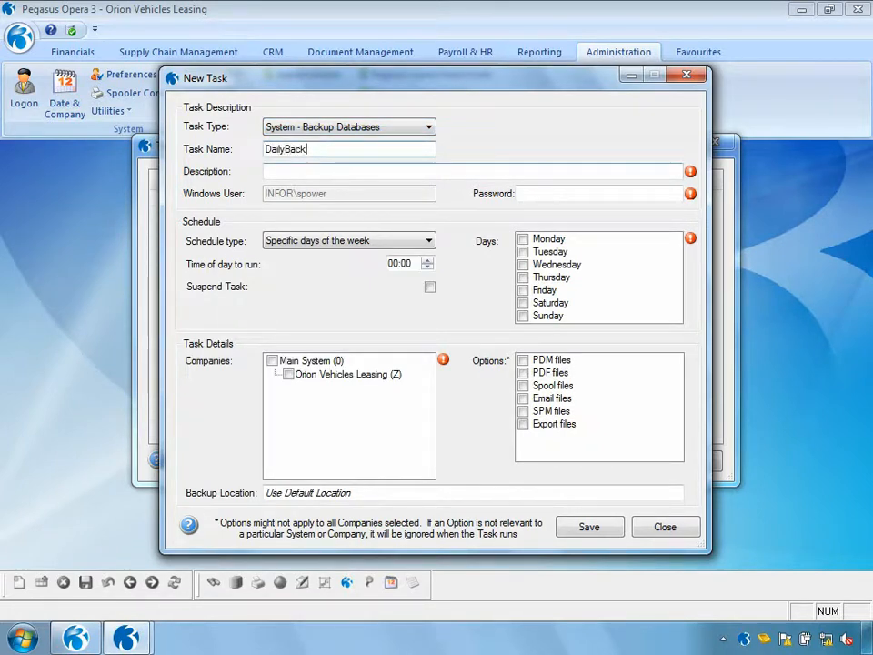
Describe the task as "Nightly Backup of Opera 3" and enter the Windows user's password
left_click(309, 174)
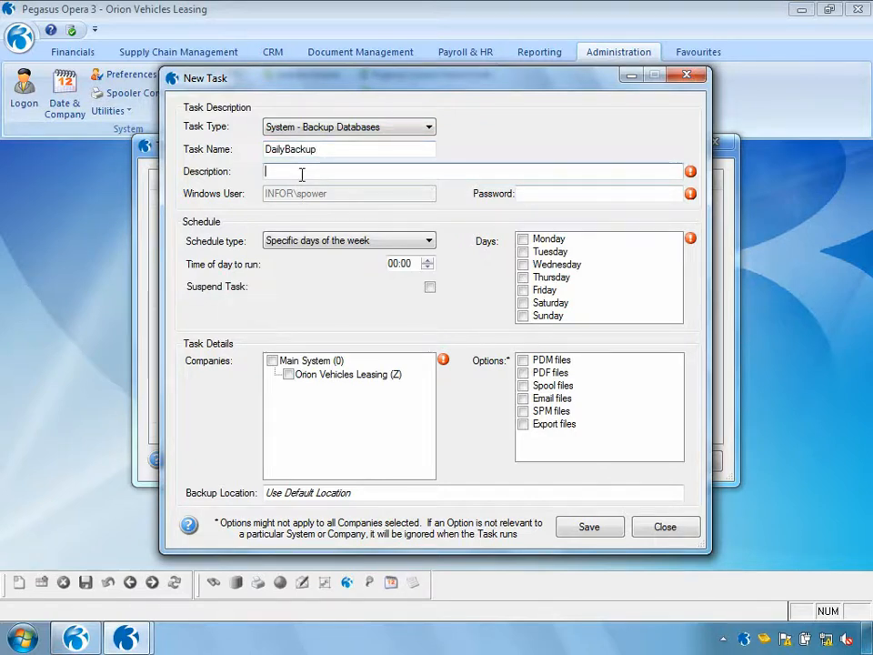
type("Nigh")
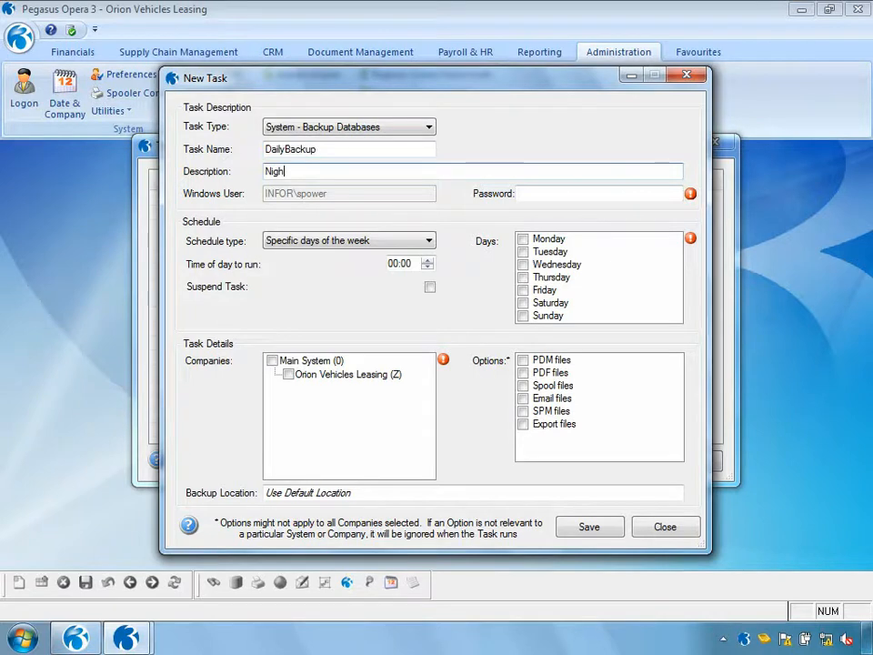
type("tly Bac")
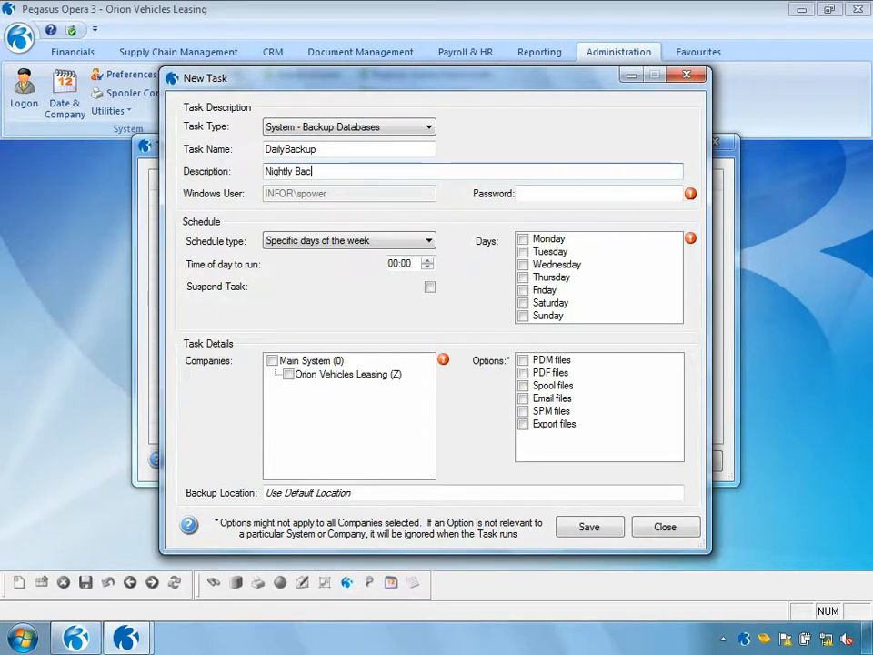
type("kup of Opera 3")
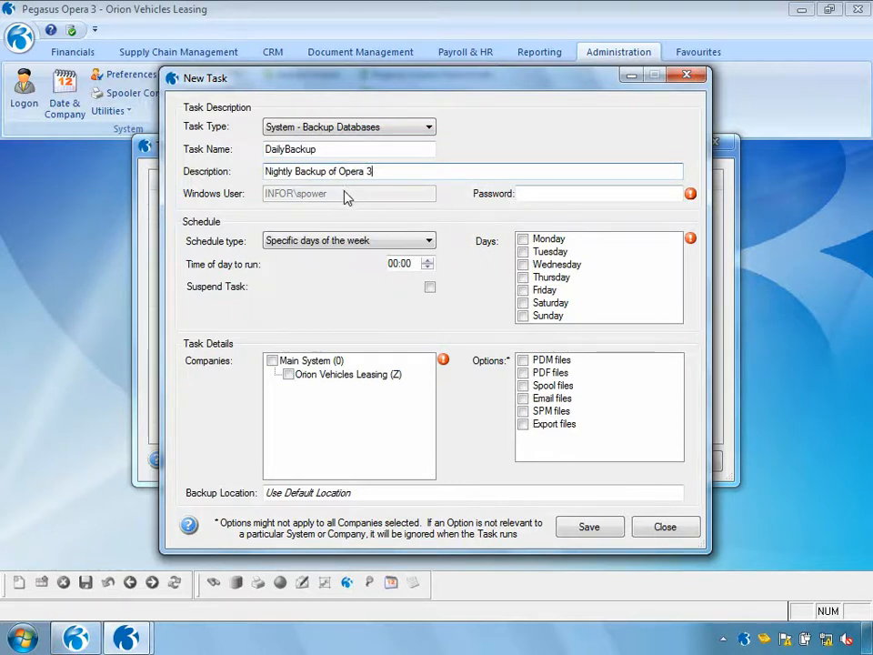
left_click(526, 194)
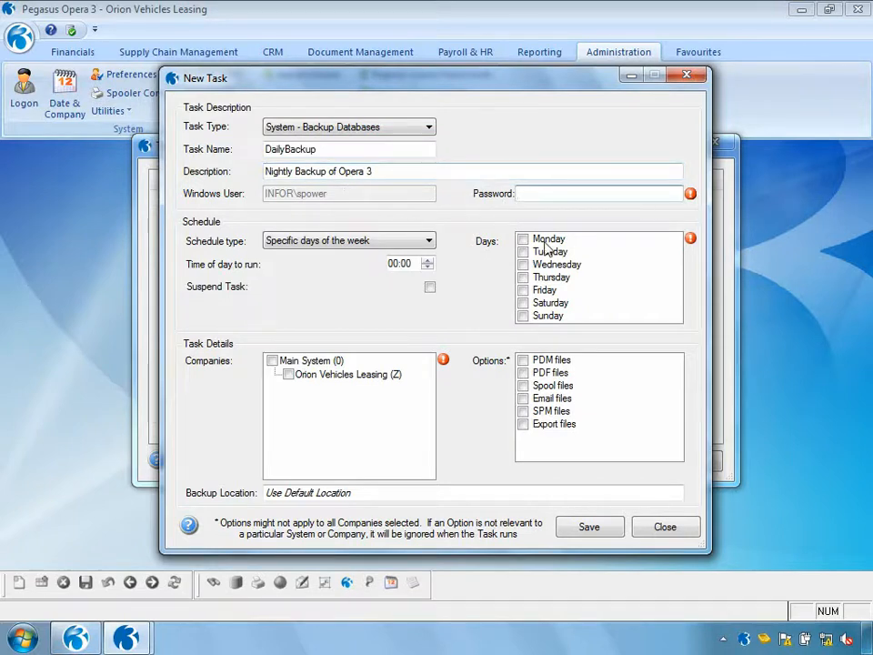
type("************")
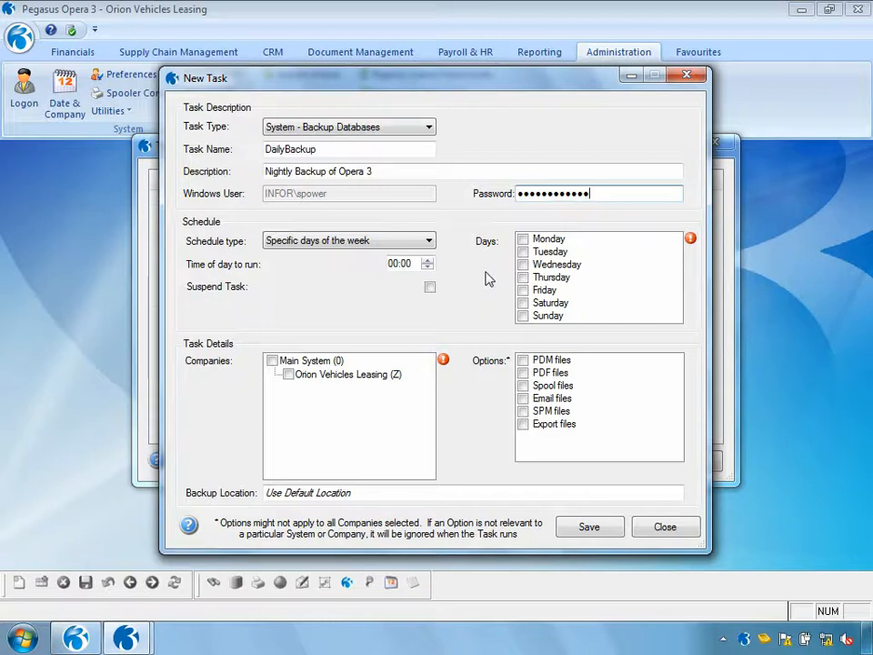
Schedule the backup task to run at 22:00 on Monday, Tuesday, Wednesday, Thursday and Friday
left_click(396, 264)
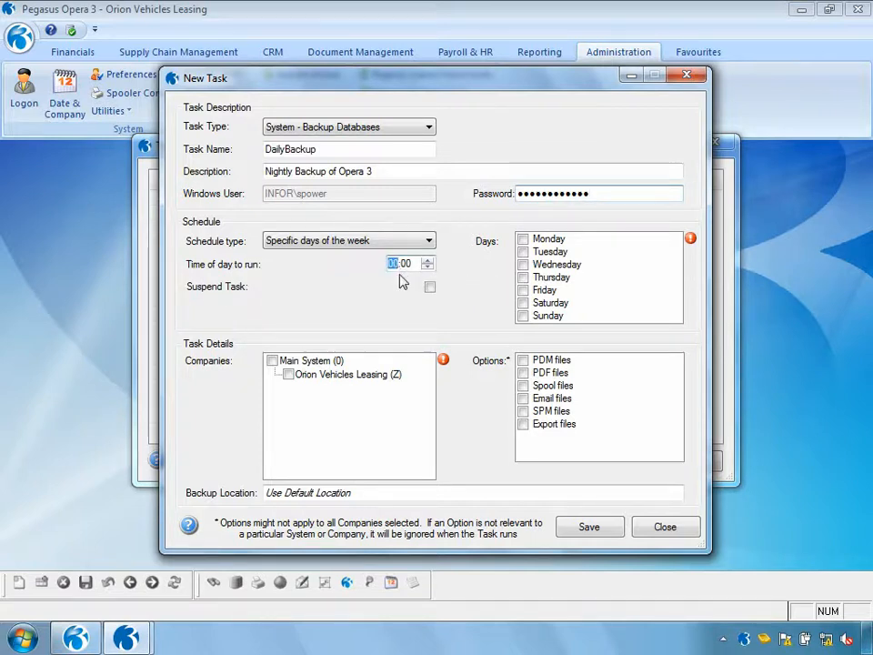
type("22")
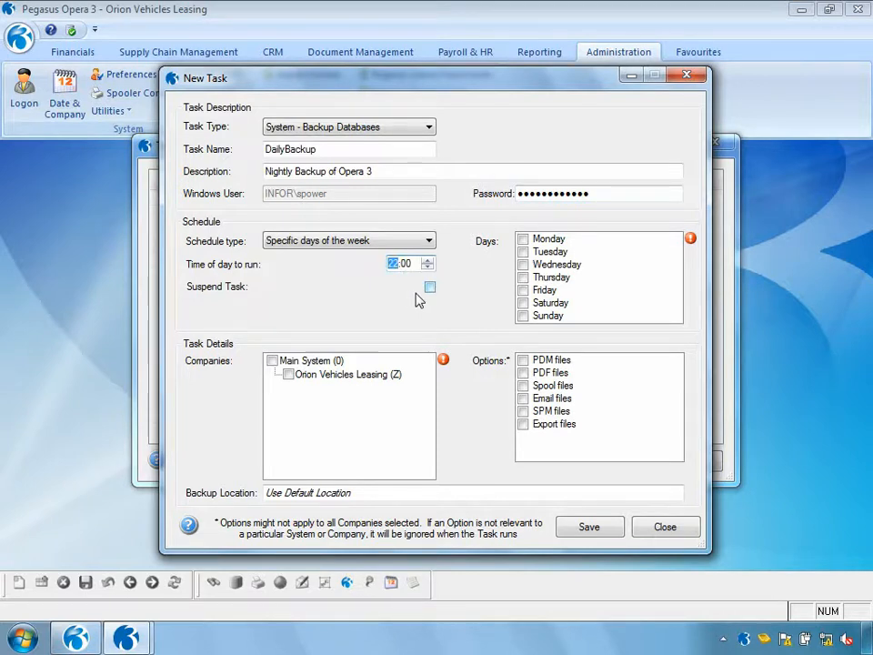
left_click(523, 240)
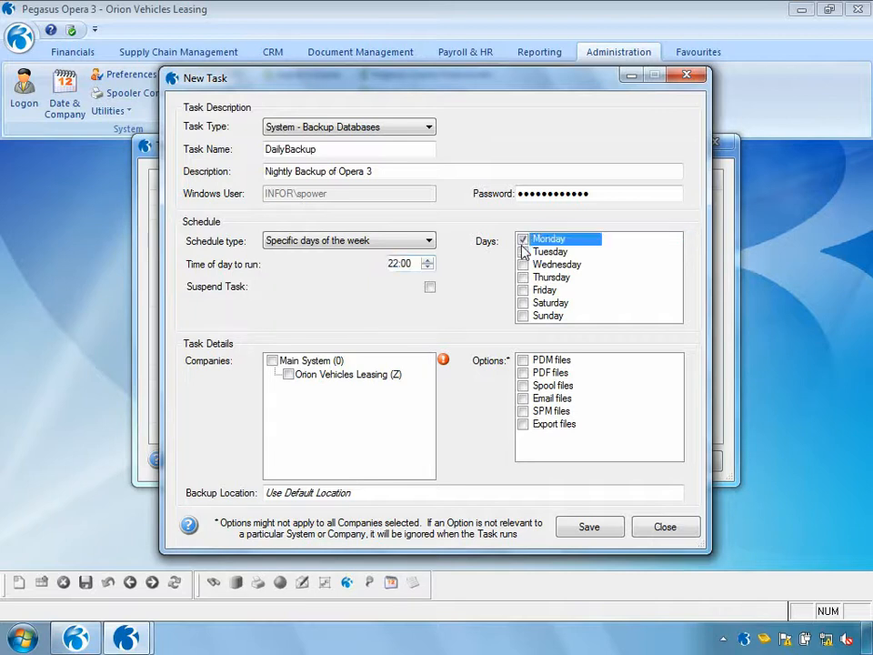
left_click(523, 251)
left_click(523, 265)
left_click(523, 277)
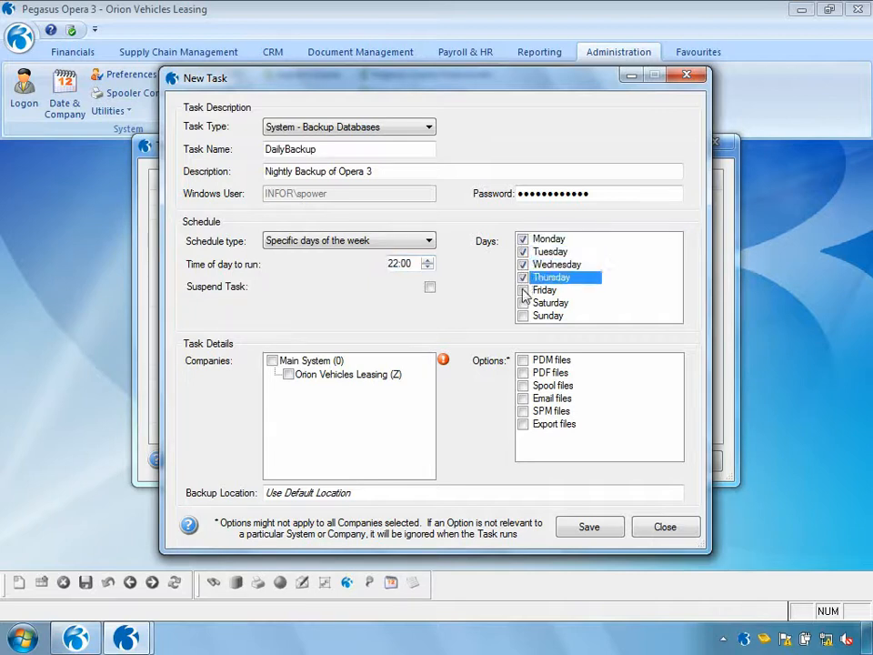
left_click(523, 290)
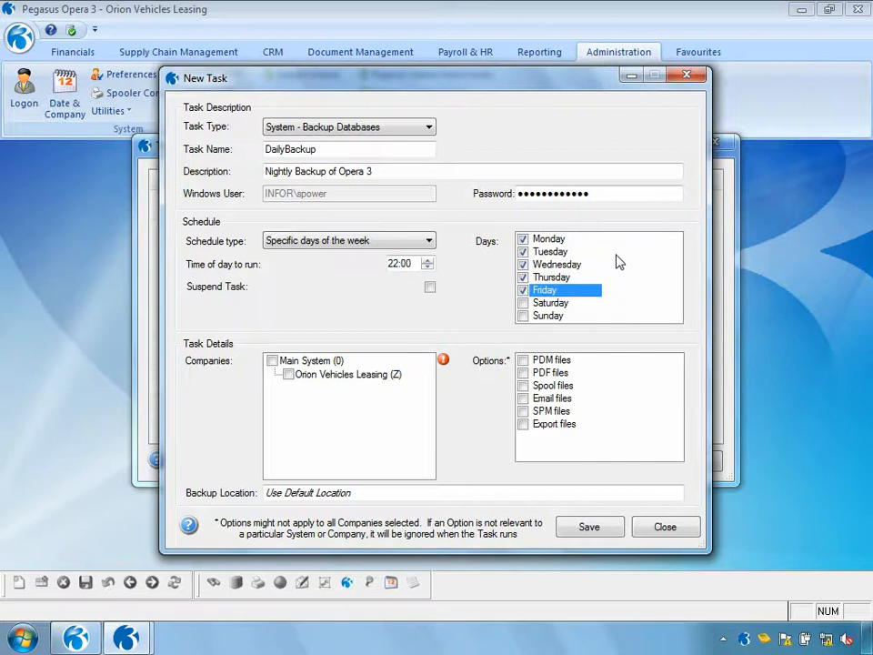
Include Orion Vehicles Leasing with PDM, PDF, spool, email, SPM and export files in the backup, save the task and close the schedule editor
left_click(288, 374)
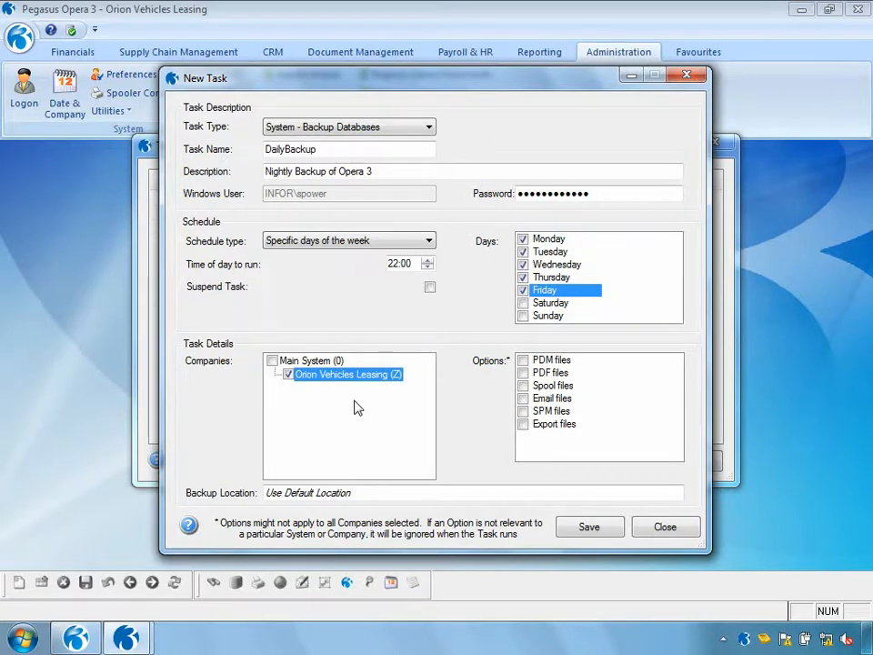
left_click(523, 360)
left_click(523, 372)
left_click(523, 385)
left_click(523, 398)
left_click(523, 411)
left_click(522, 424)
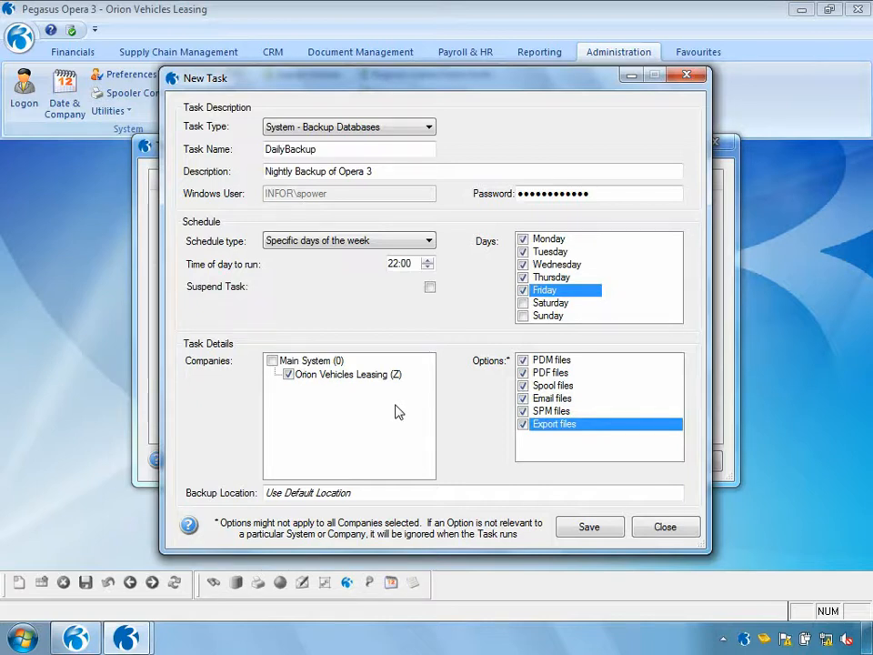
left_click(589, 528)
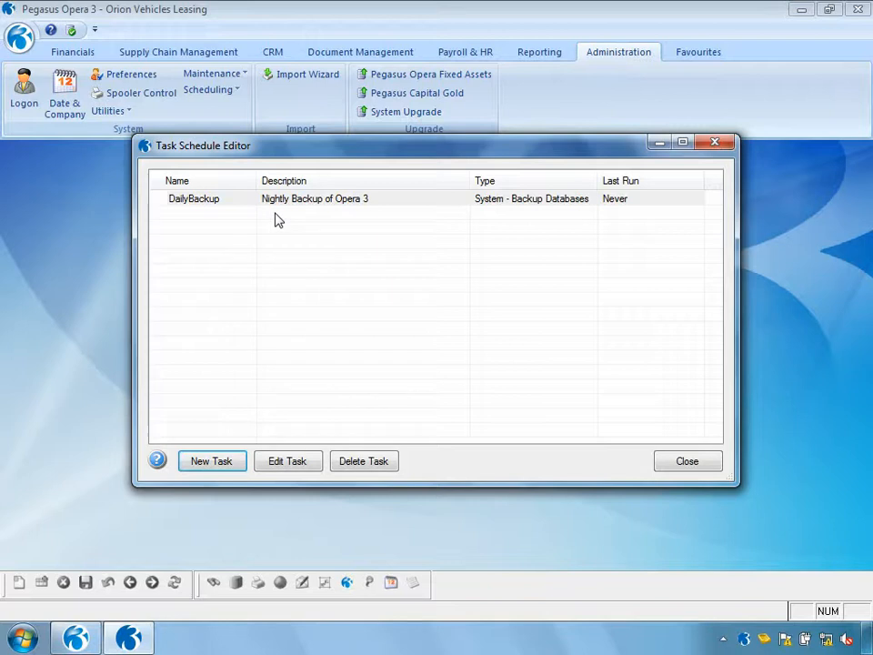
left_click(687, 461)
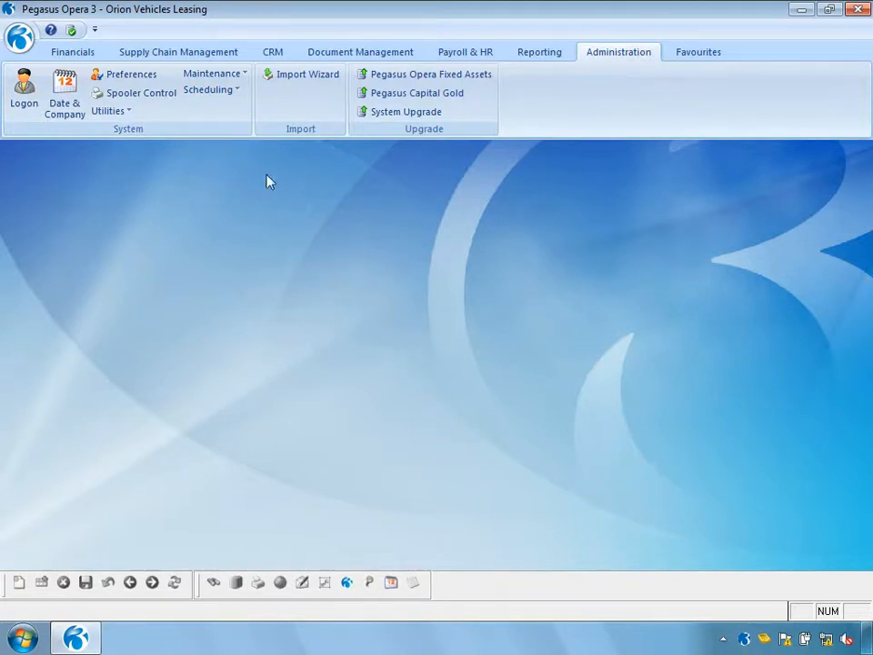
Create a new scheduled message titled "Stock take this weekend"
left_click(234, 90)
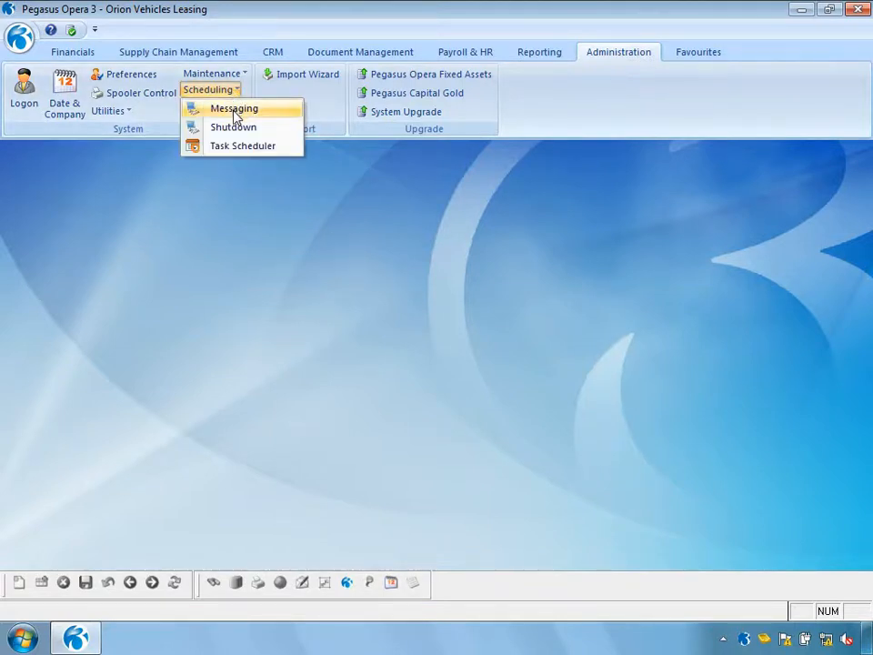
left_click(236, 111)
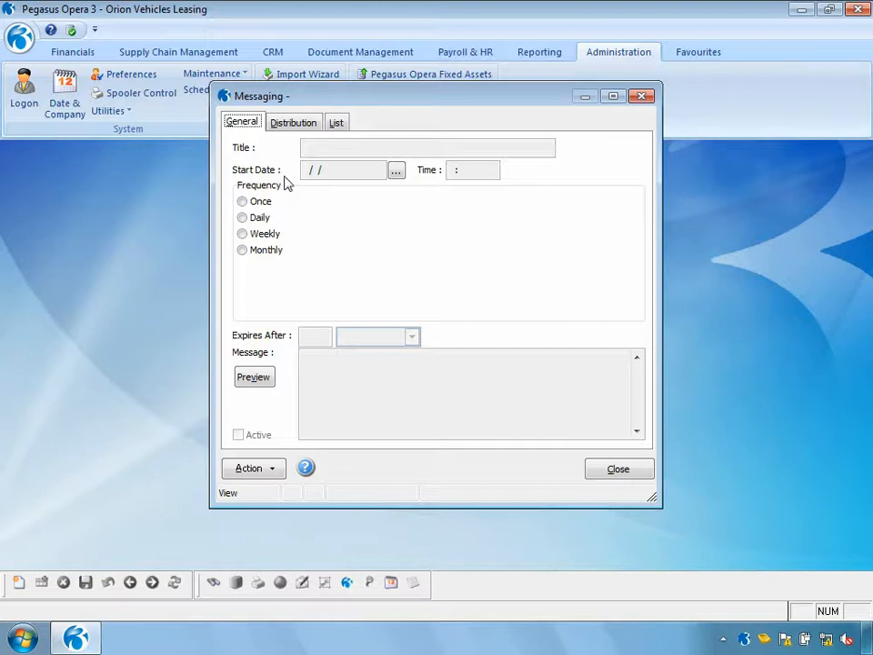
left_click(19, 583)
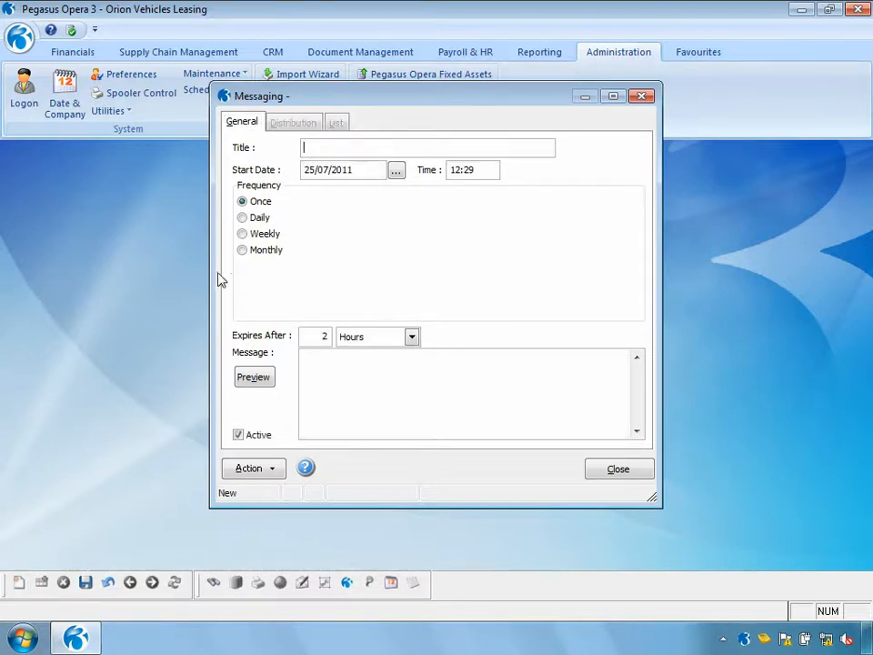
type("Stock take thi")
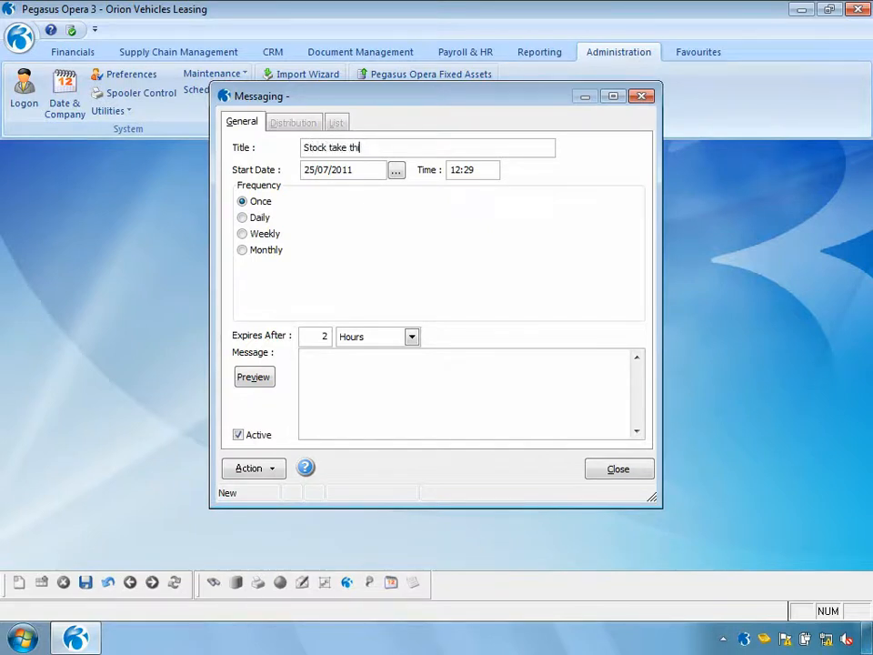
type("s weekend")
Set the message's start date to 26/07/2011 and its time to 09:00
left_click(396, 171)
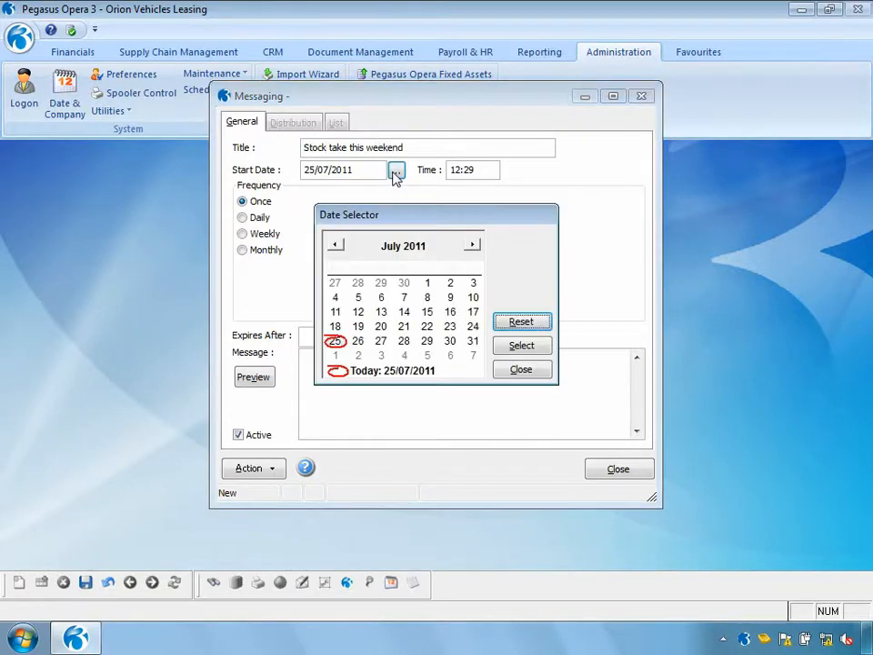
double_click(357, 343)
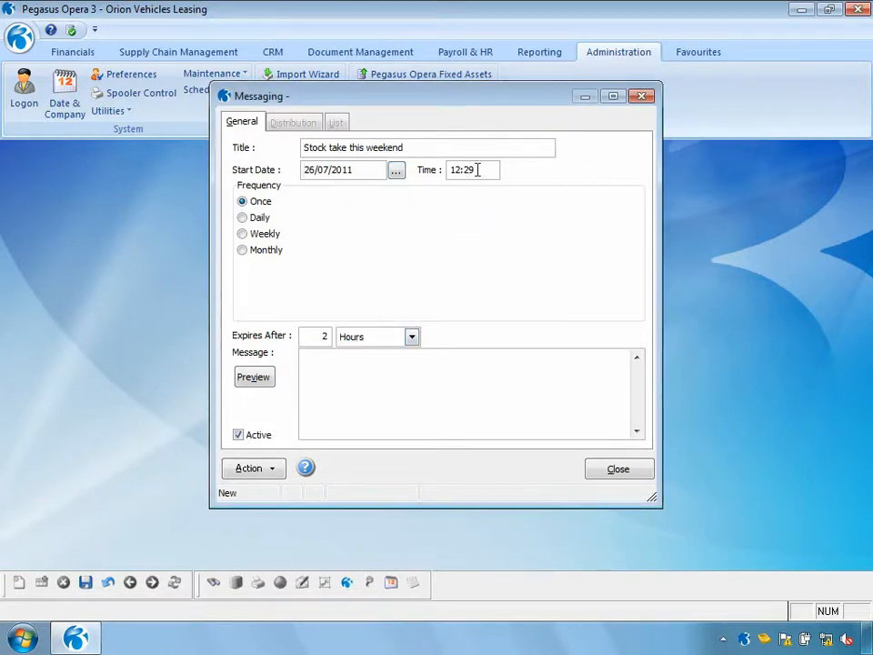
left_click_drag(472, 169, 445, 169)
type("09:00")
Set the message frequency to daily, repeating every 4 days
left_click(242, 218)
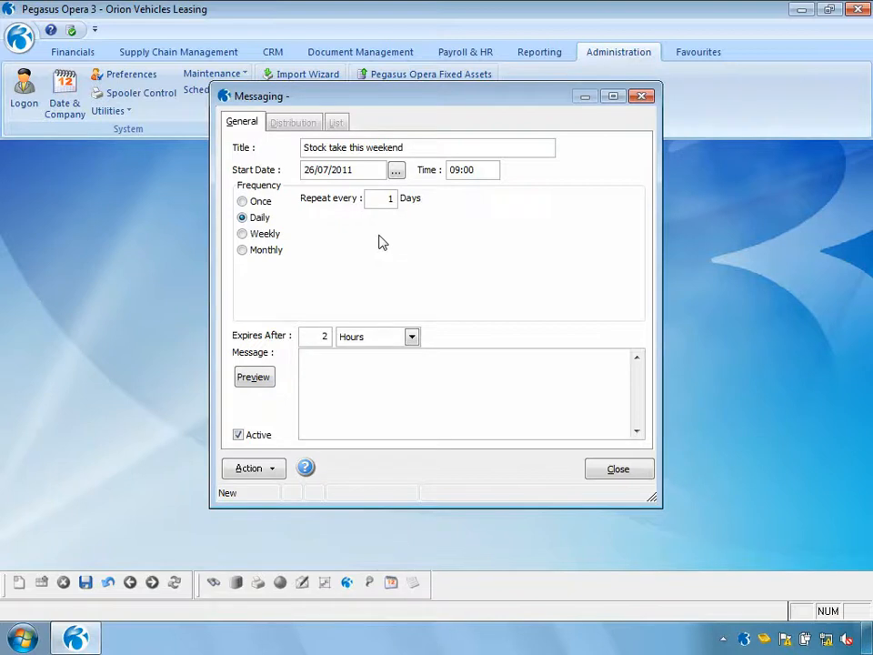
left_click_drag(387, 201, 414, 205)
type("4")
Try a weekly message frequency on Monday, Tuesday, Wednesday, Thursday and Friday
left_click(247, 240)
left_click(345, 243)
left_click(380, 243)
left_click(414, 242)
left_click(448, 242)
left_click(481, 242)
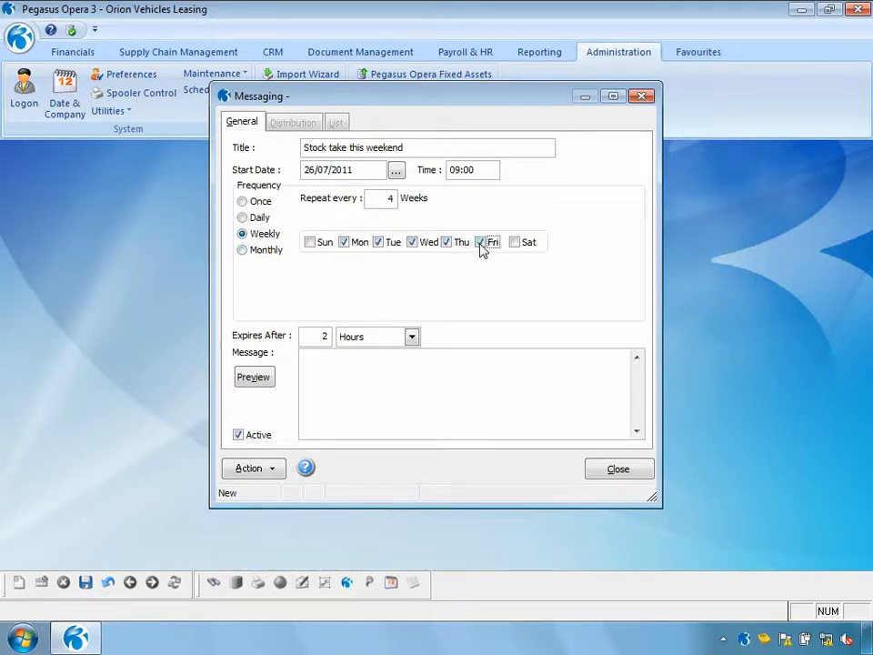
Try a monthly message frequency by dates and by days with the Fourth option, and return the frequency to daily
left_click(241, 250)
left_click(311, 243)
left_click(345, 243)
left_click(378, 242)
left_click(308, 219)
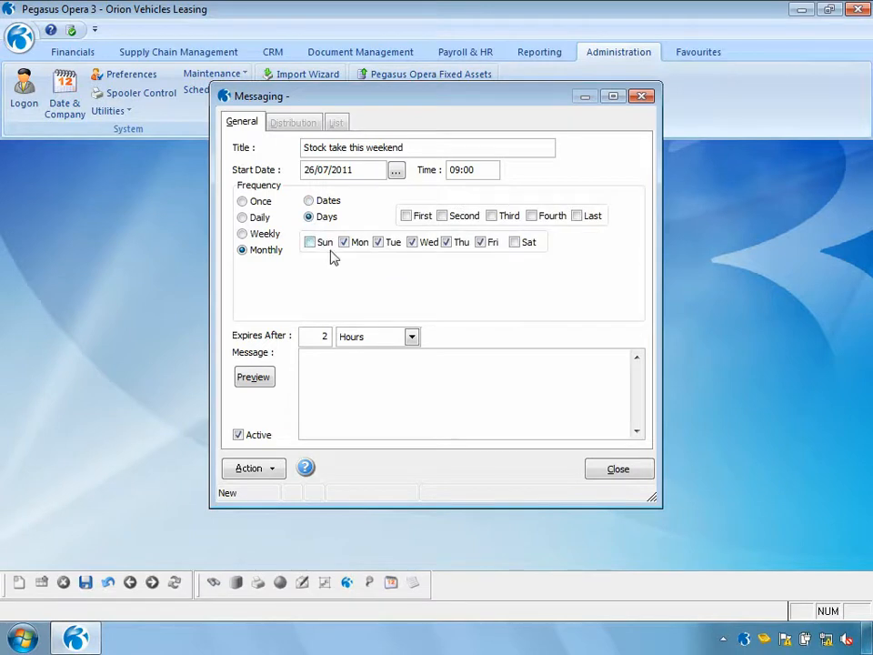
left_click(531, 216)
left_click(242, 201)
left_click(243, 219)
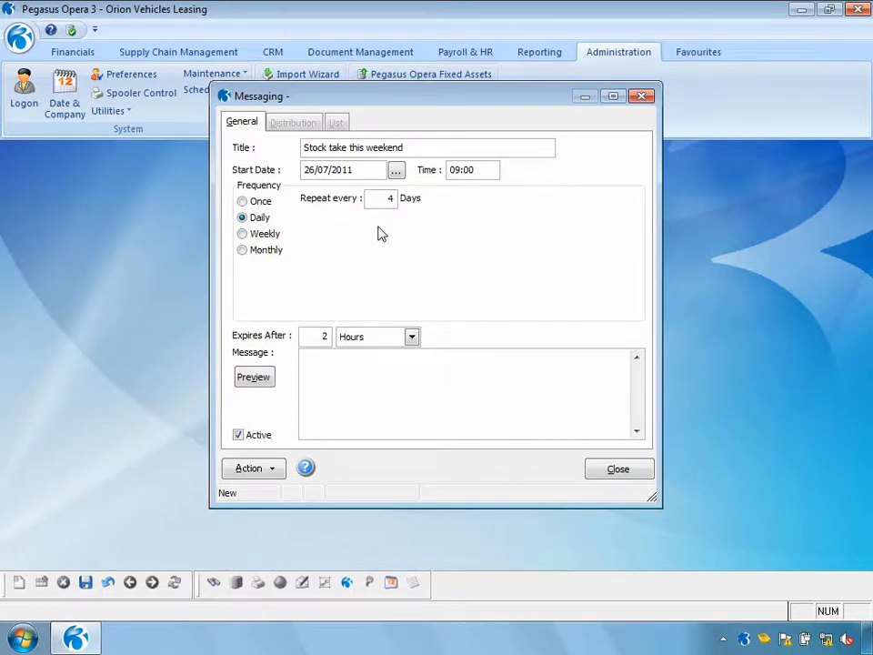
Enter the message text "Stock take this weekend", "Please do not come into the office", "because it will be closed" on three lines
left_click(333, 361)
type("Stock take this weekend")
key("Return")
type("Please do not")
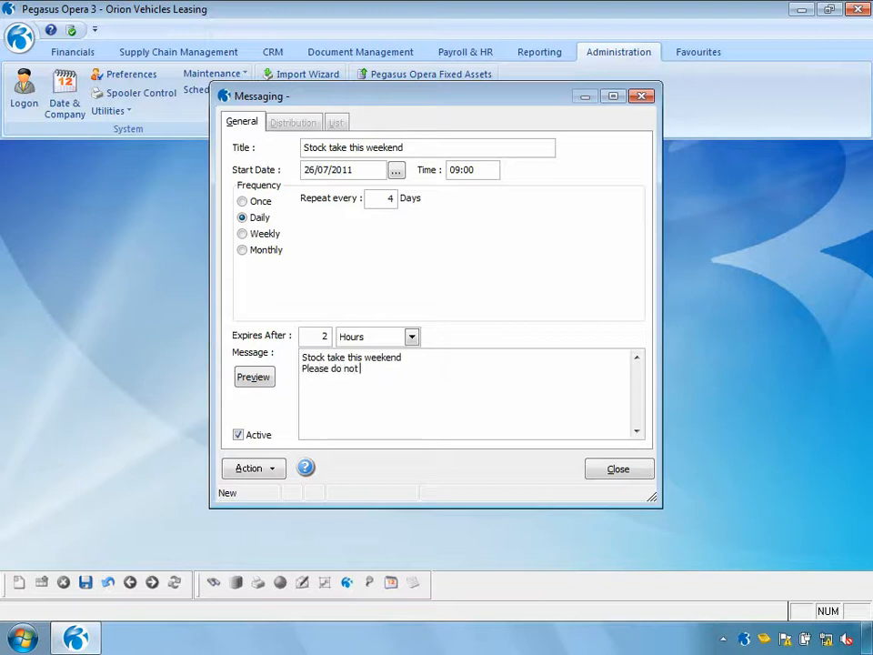
type(" come into the office ")
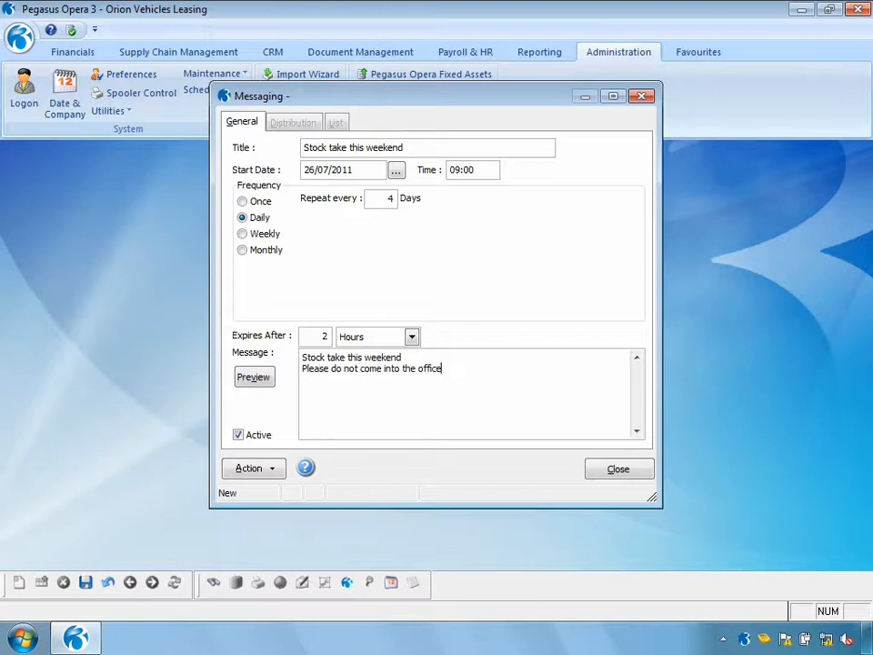
type("because it will be closed")
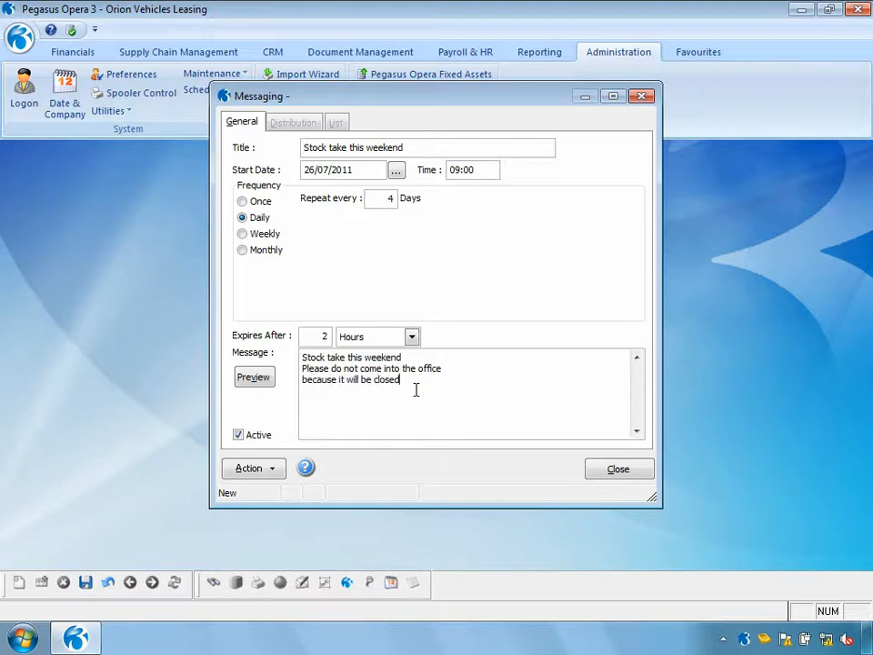
Save the stock take message and preview its alert with the full message details
left_click(84, 582)
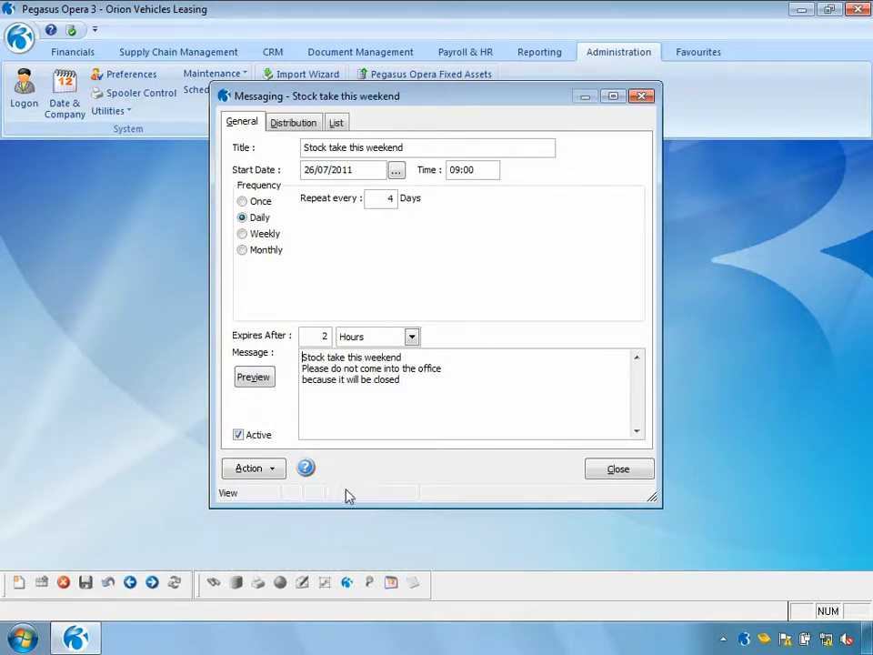
left_click(255, 379)
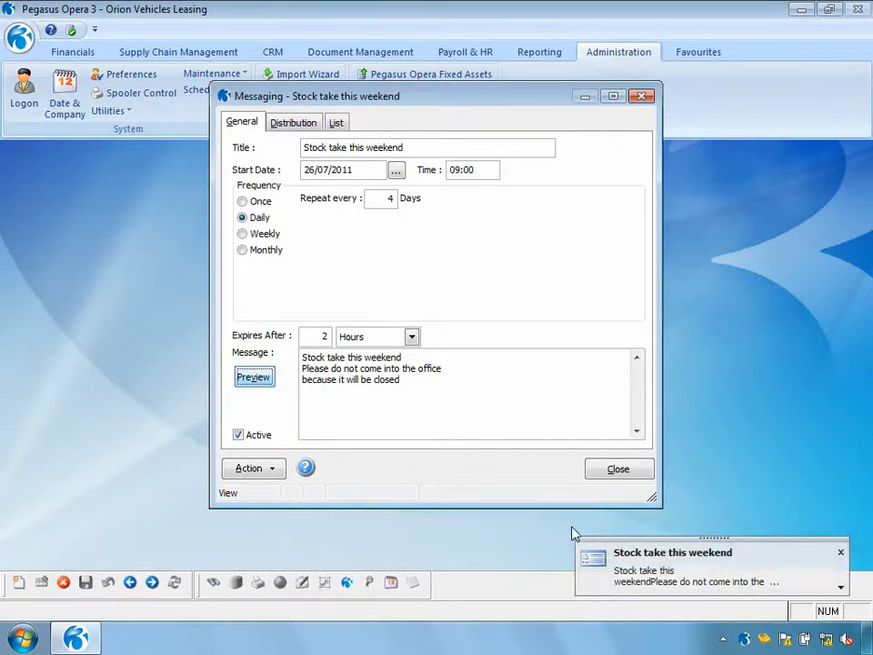
left_click(841, 589)
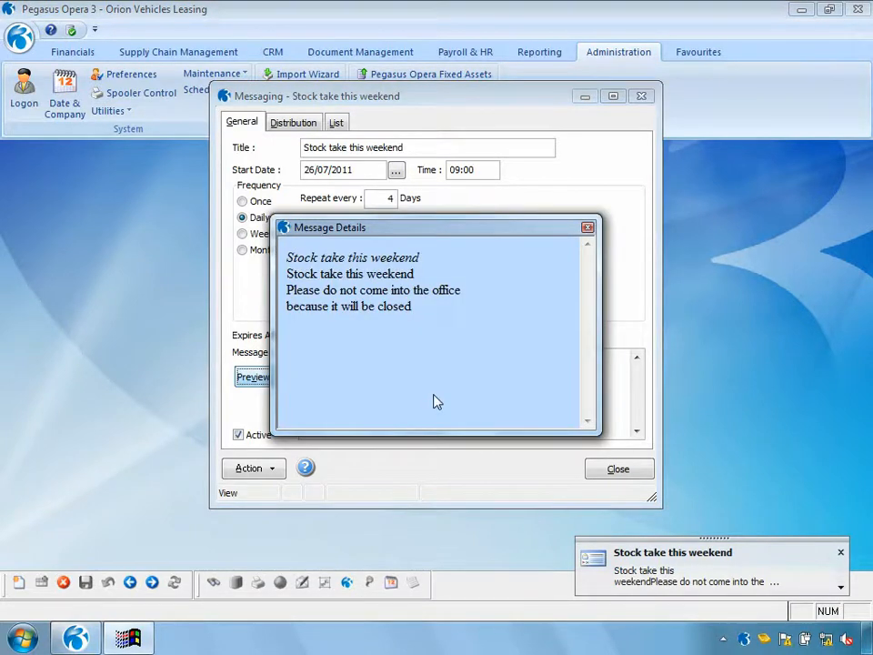
Close the stock take message preview and its alert, and review the users and groups in the message's distribution list
left_click(588, 227)
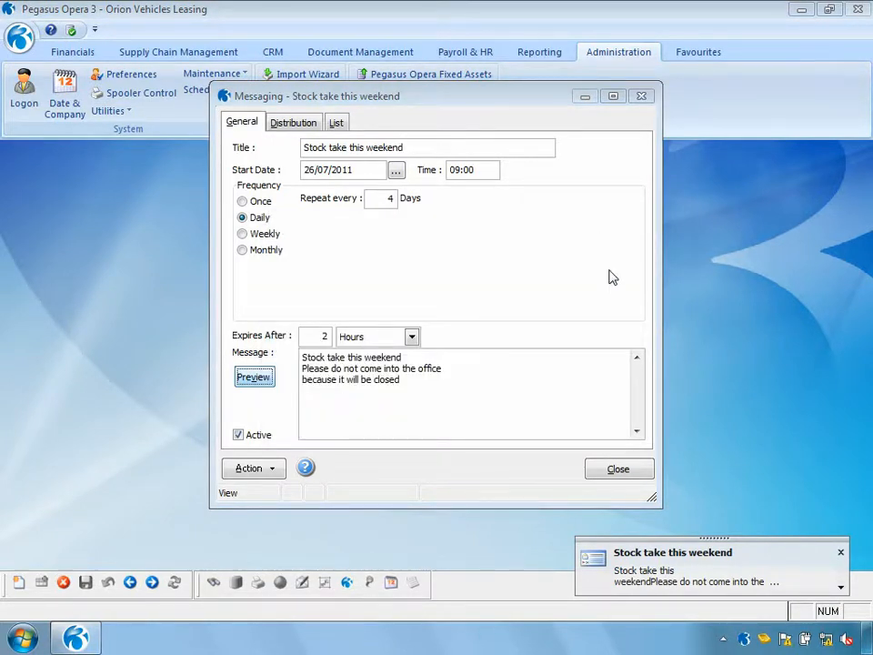
left_click(840, 553)
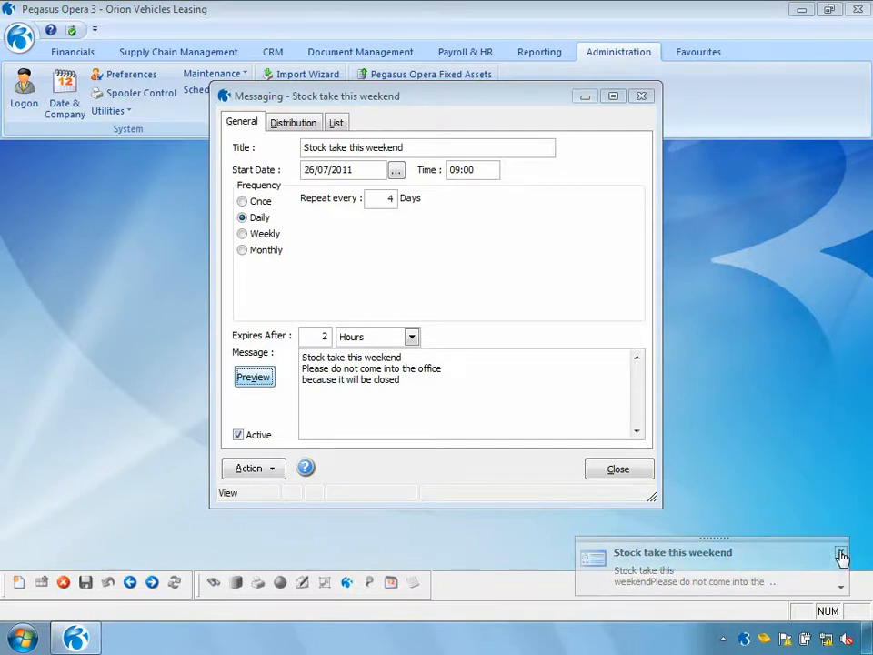
left_click(293, 125)
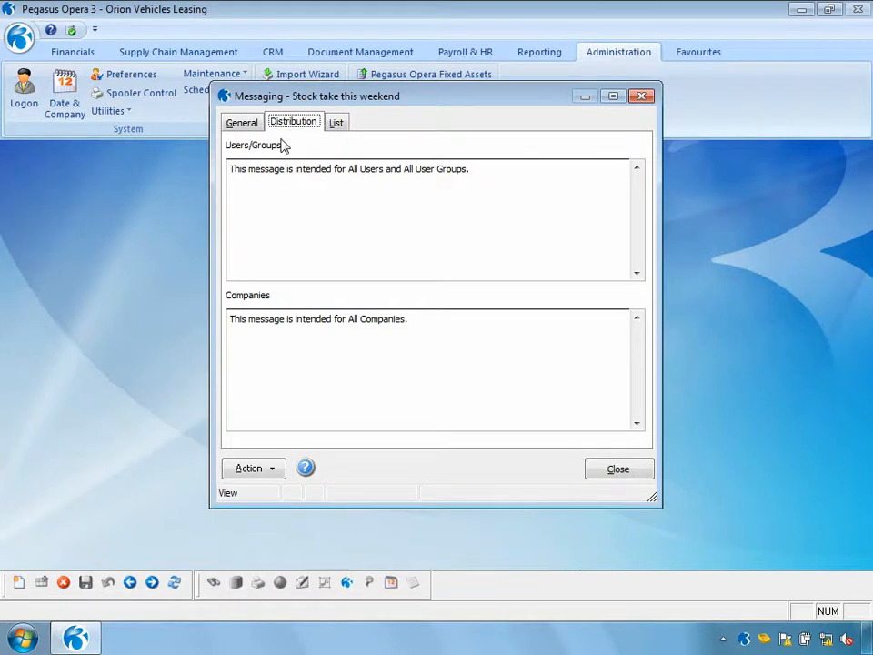
left_click(254, 471)
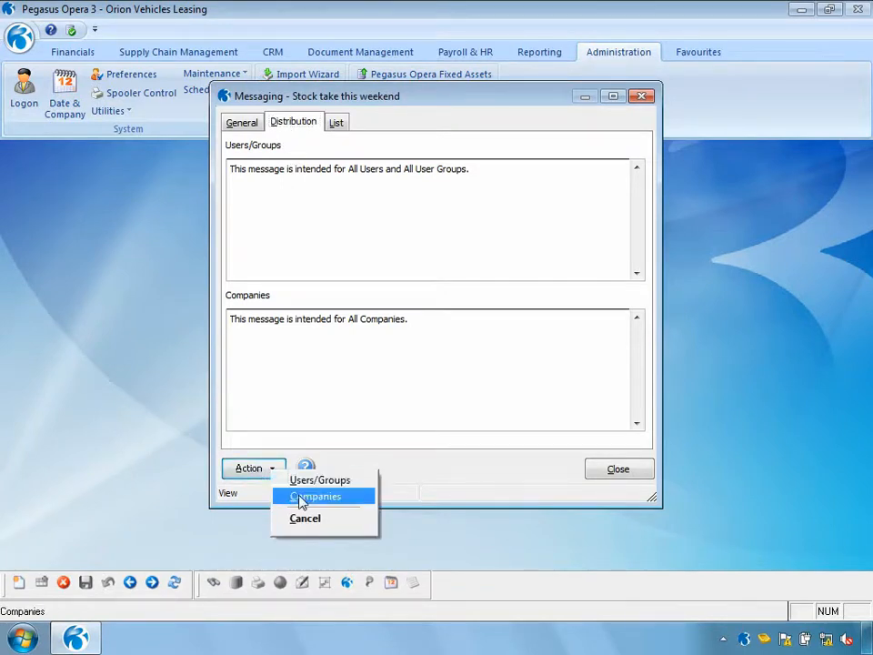
left_click(341, 483)
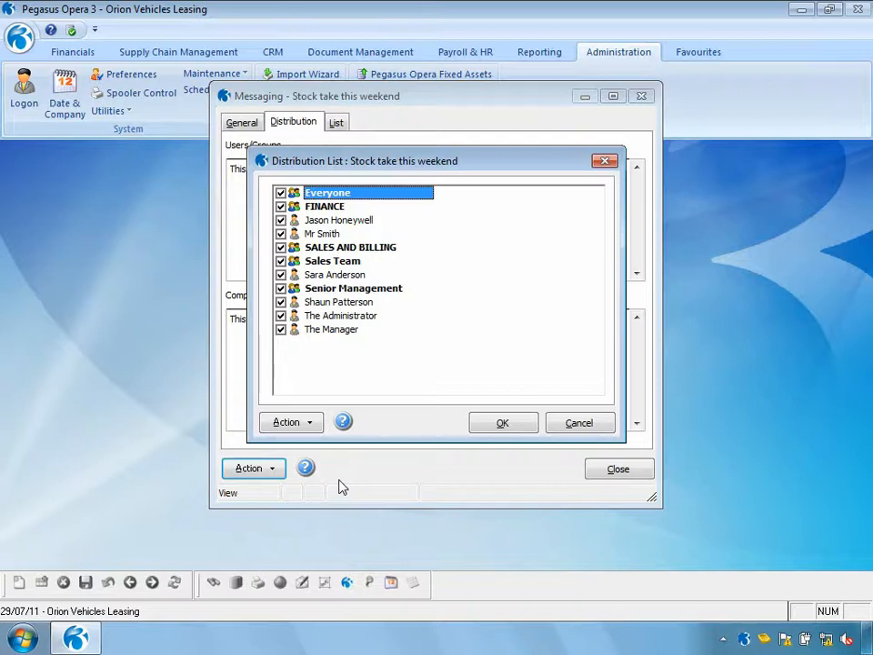
left_click(502, 425)
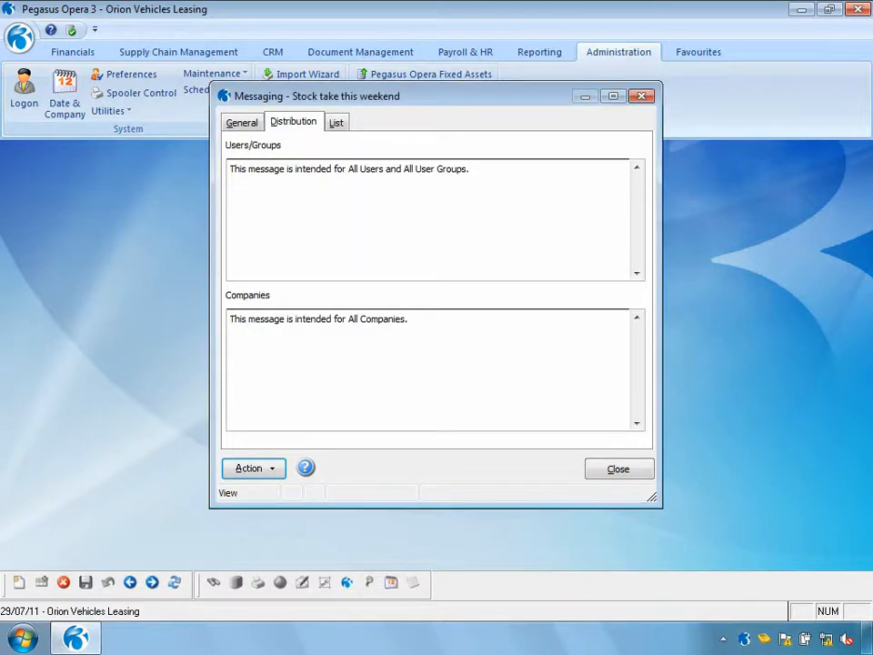
Review the companies the stock take message goes to and close the messaging form
left_click(270, 473)
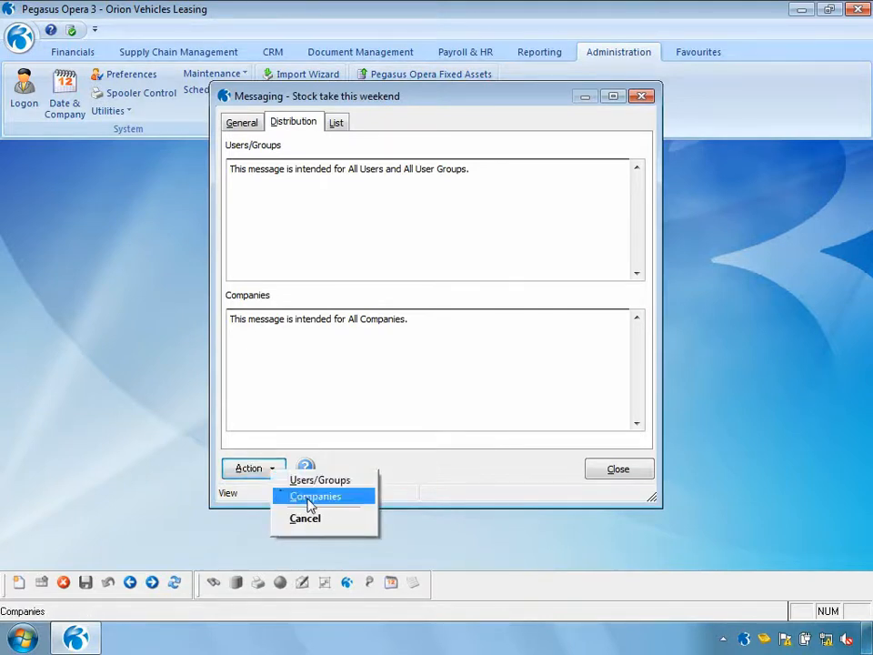
left_click(309, 498)
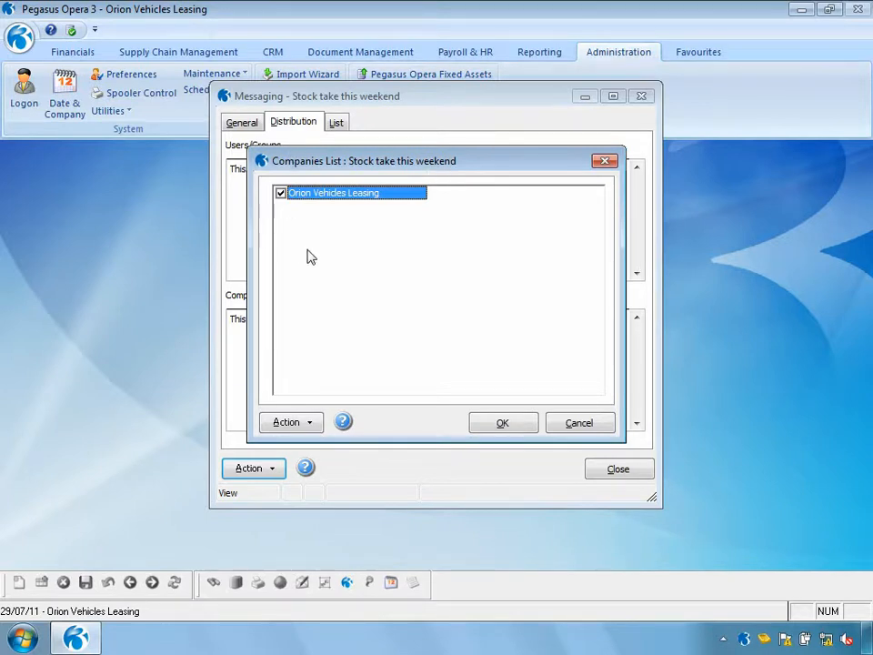
left_click(502, 424)
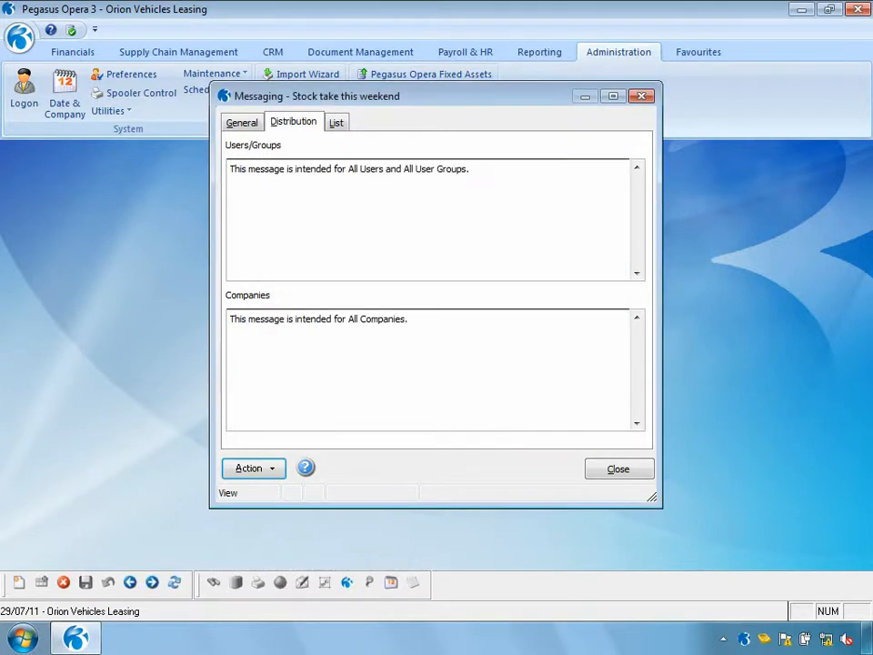
left_click(241, 126)
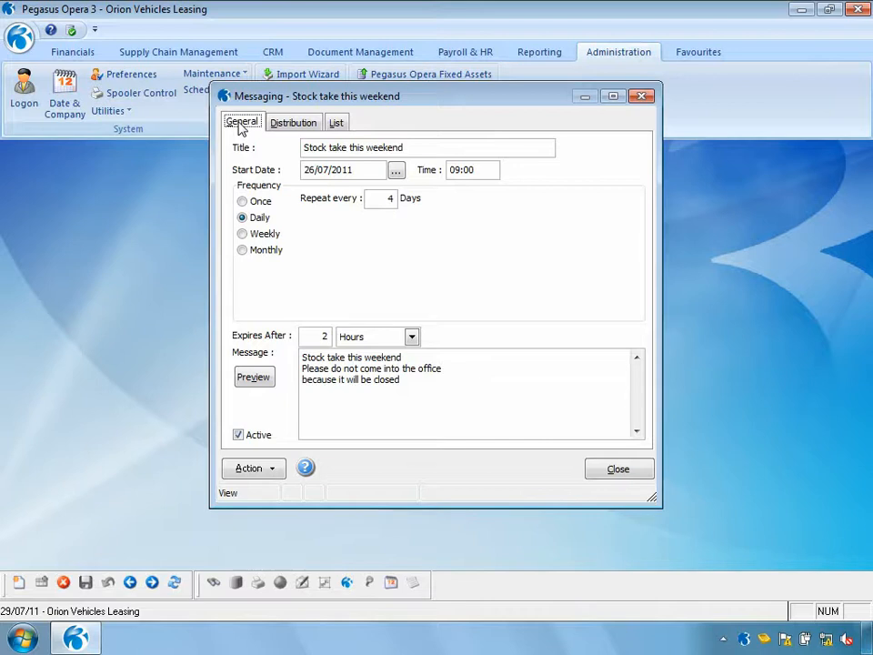
left_click(615, 469)
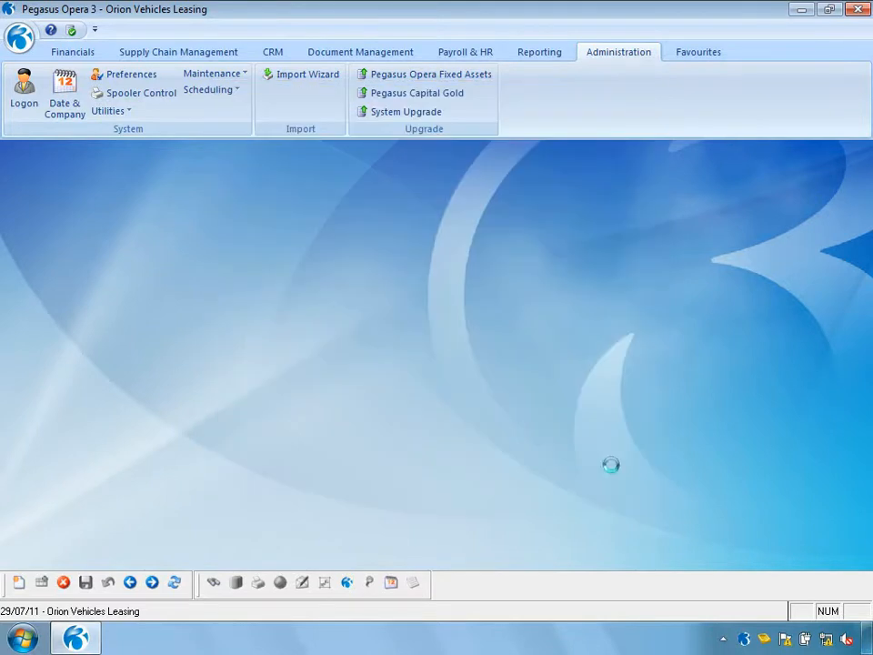
Create a new scheduled shutdown titled "Shut Down - Daily Backup" with its time set to 13:00
left_click(222, 90)
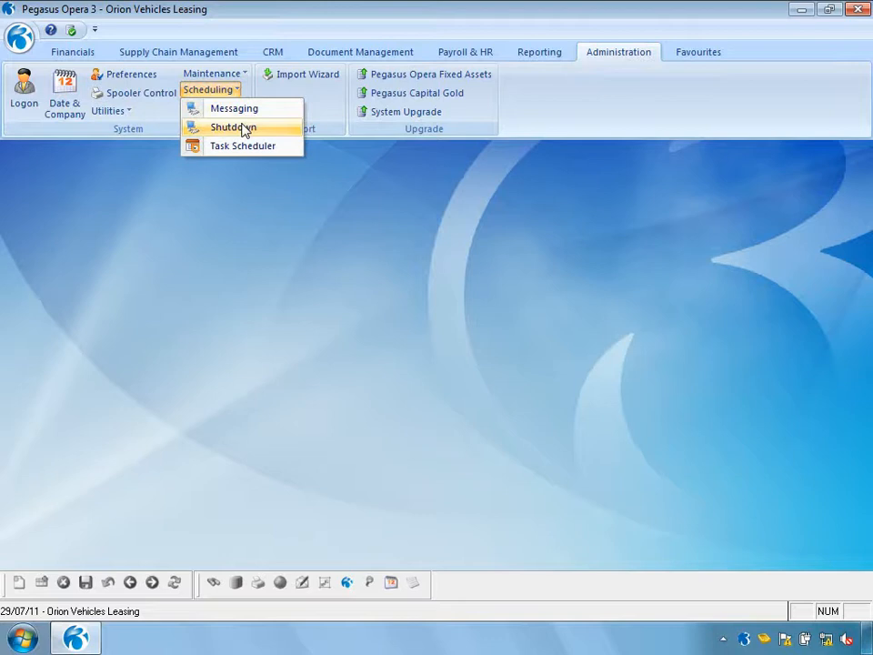
left_click(244, 130)
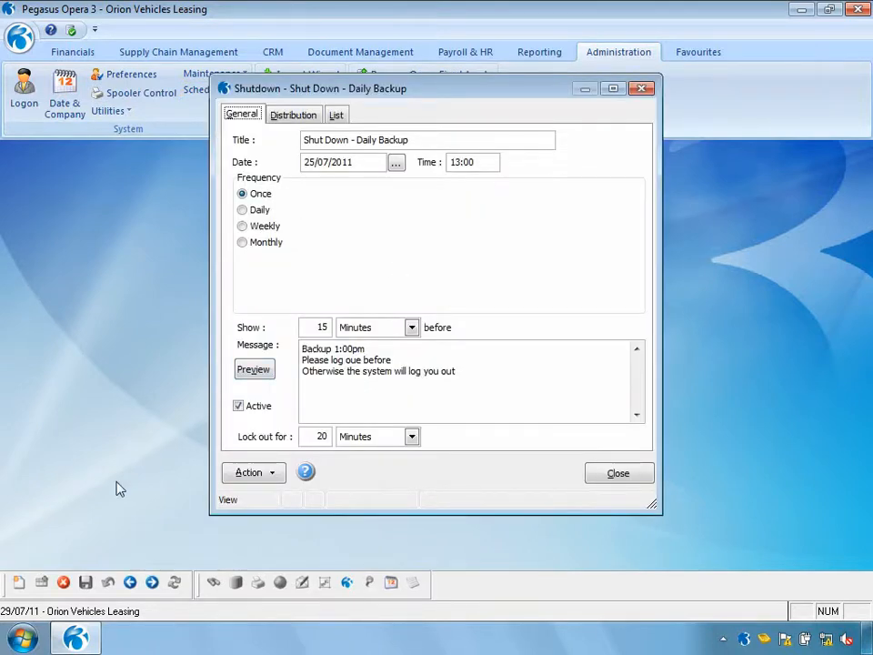
left_click(19, 582)
left_click(351, 139)
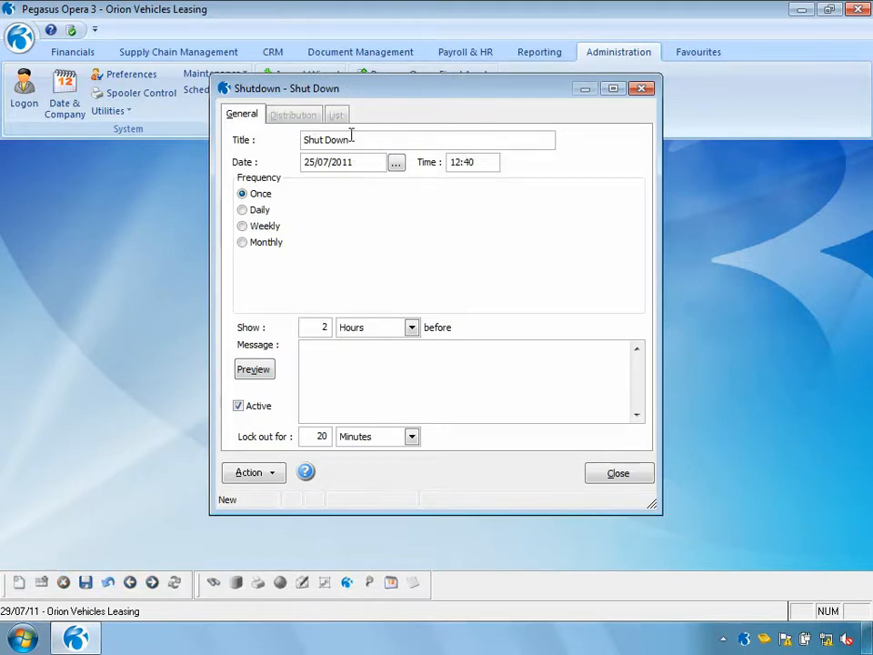
type("- Daily Backup")
left_click_drag(463, 160, 444, 163)
type("13:00")
Try a daily shutdown frequency, and a weekly one on Monday, Tuesday, Wednesday, Thursday and Friday
left_click(244, 210)
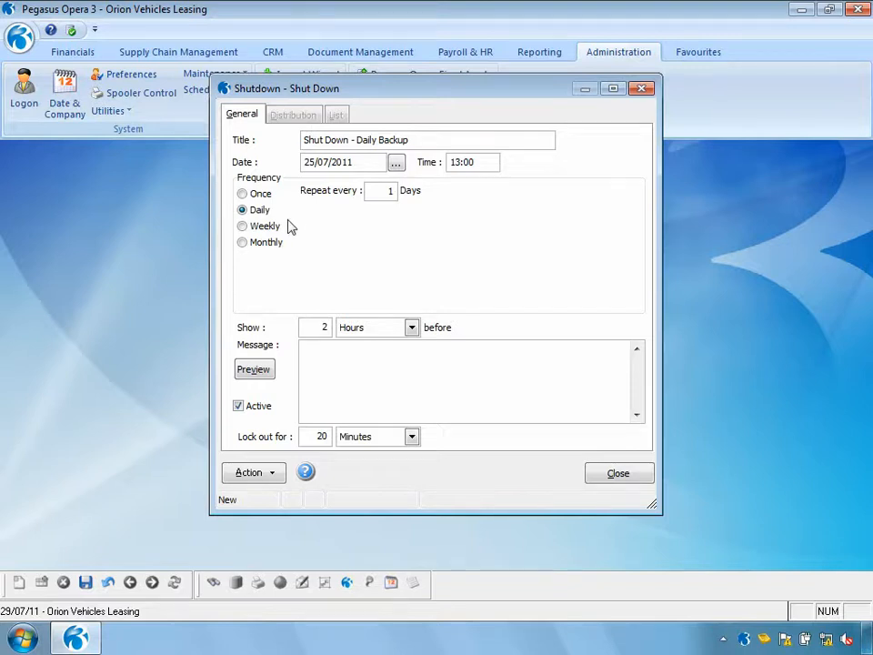
left_click(241, 226)
left_click(344, 234)
left_click(378, 235)
left_click(412, 235)
left_click(446, 235)
left_click(481, 235)
Try a monthly shutdown frequency by dates on the 1st, 2nd, 3rd and 10th
left_click(243, 243)
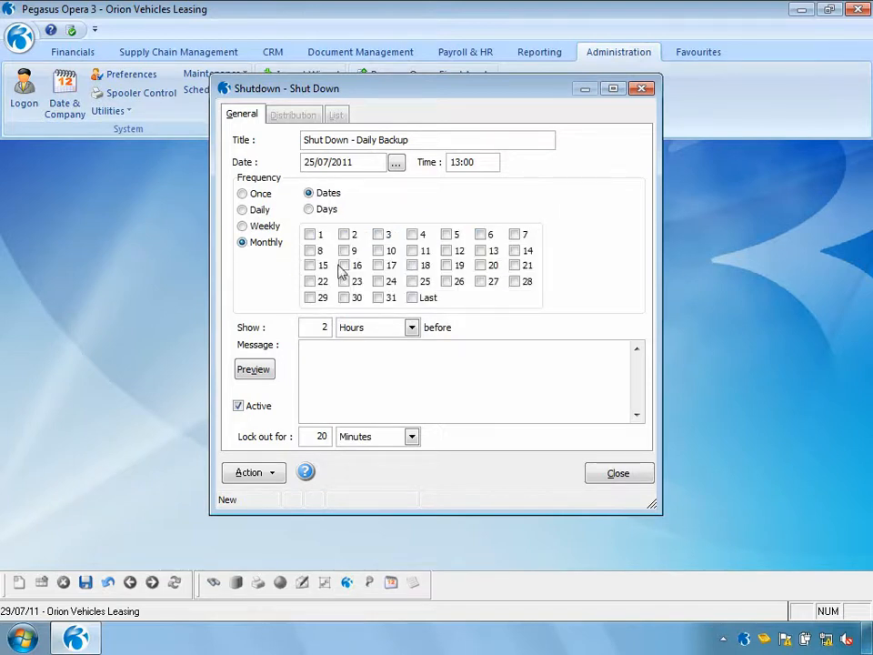
left_click(310, 234)
left_click(344, 236)
left_click(378, 234)
left_click(378, 250)
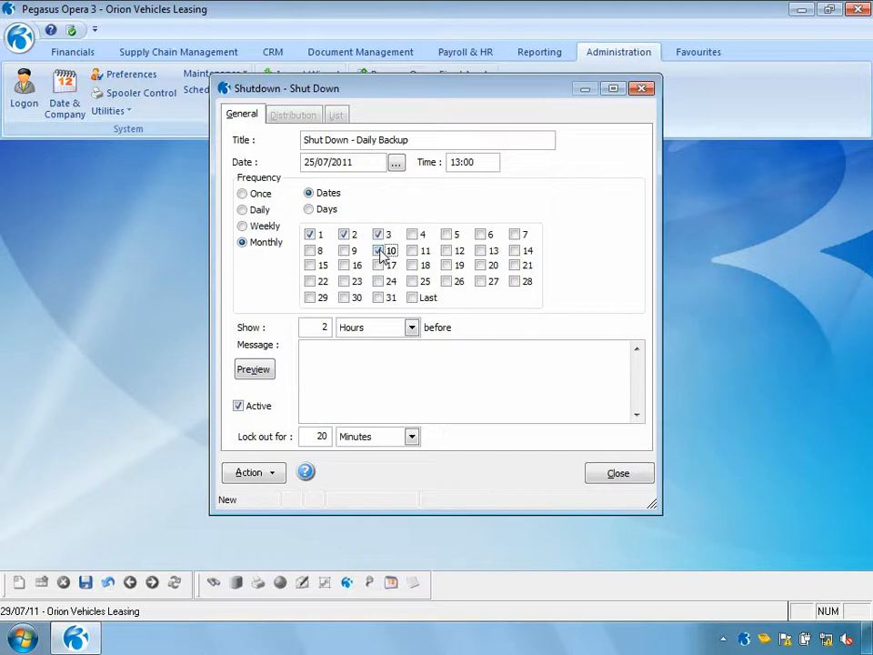
Try the monthly frequency by days with First, Second, Third and Fourth, and return the shutdown frequency to Once
left_click(309, 210)
left_click(406, 208)
left_click(442, 208)
left_click(491, 209)
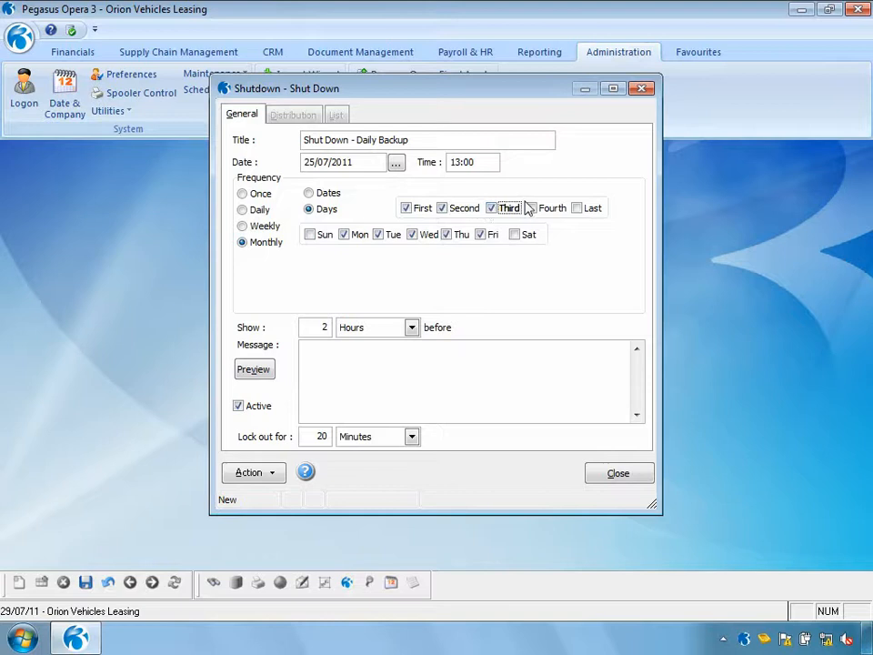
left_click(532, 210)
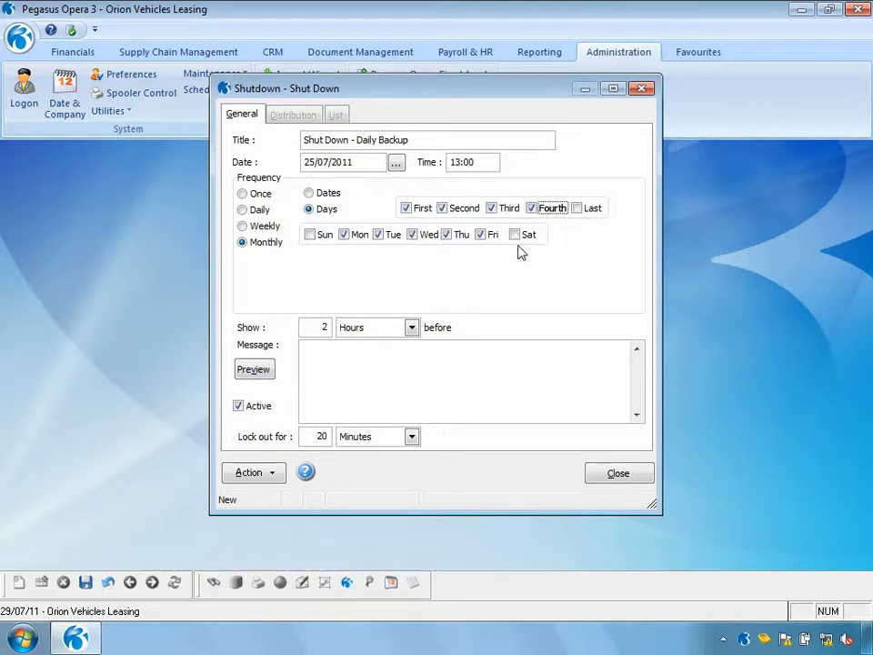
left_click(244, 195)
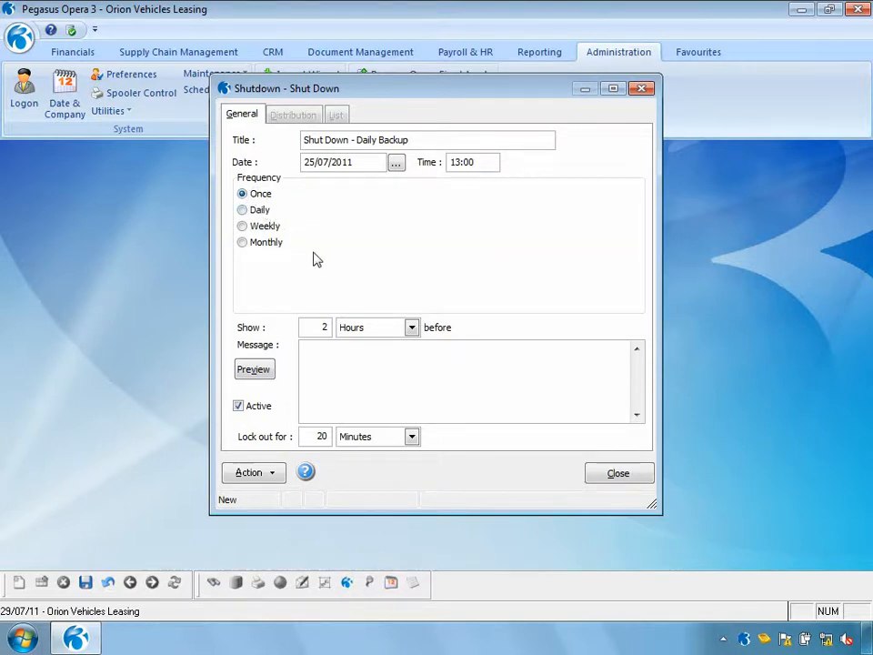
Set the shutdown warning to show 15 minutes before
double_click(318, 325)
type("15")
left_click(411, 327)
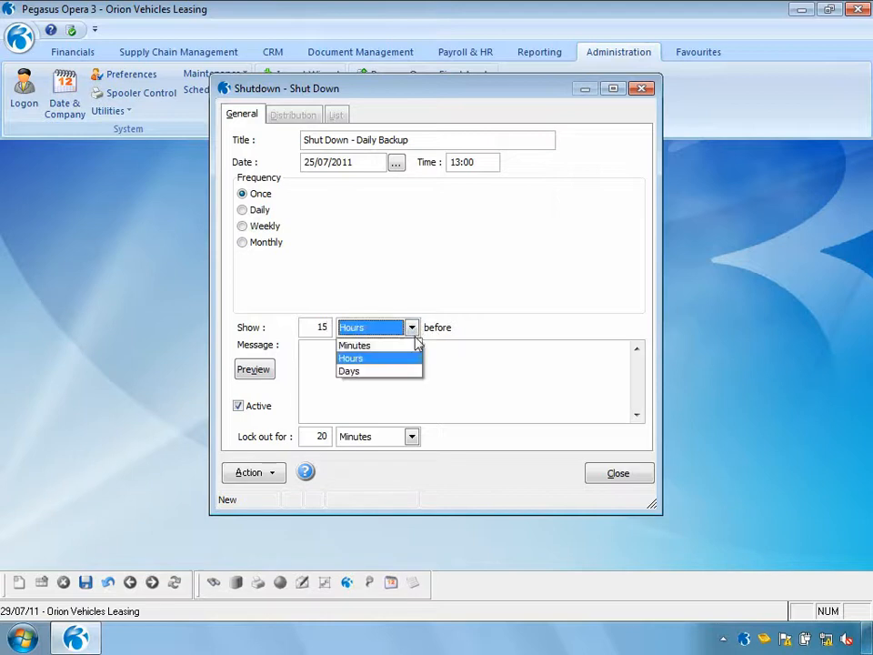
left_click(394, 349)
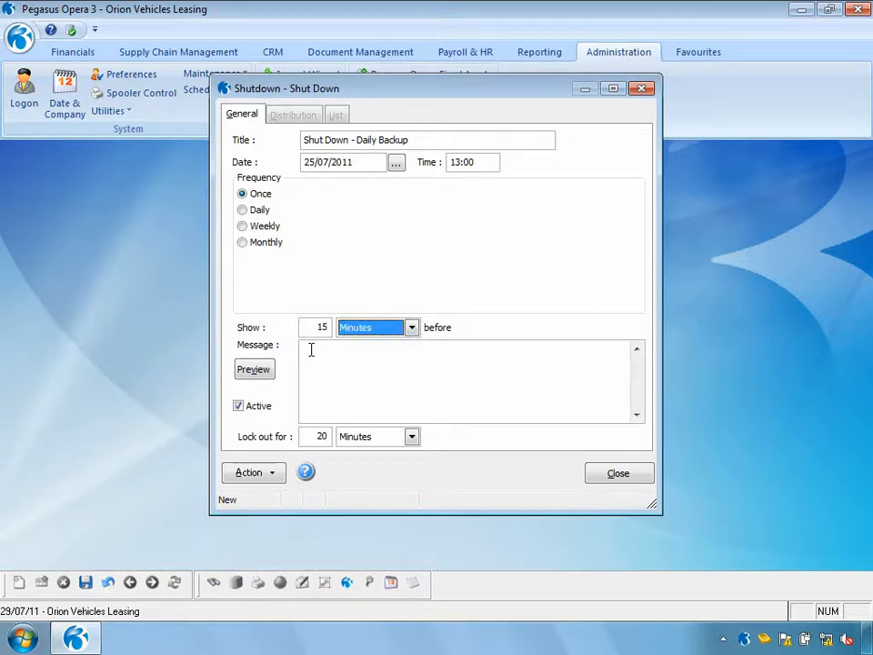
Enter "Backup 1:00pm", "Please log out before", "Otherwise the system will log you out" on three lines as the shutdown message and save the record
left_click(311, 349)
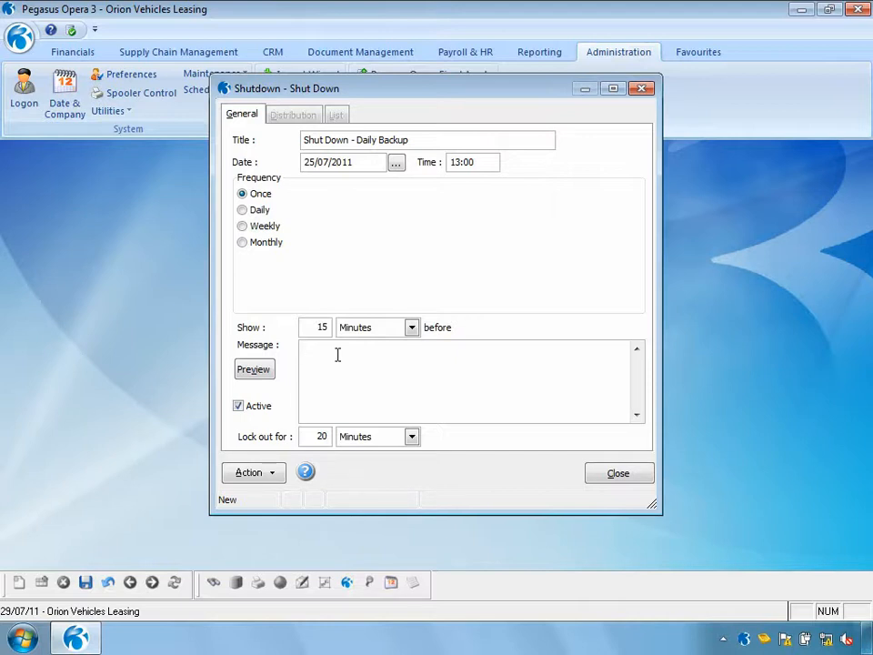
type("Backup 1:00pm")
key("Return")
type("Please log out before")
key("Return")
type("Otherwise the system ")
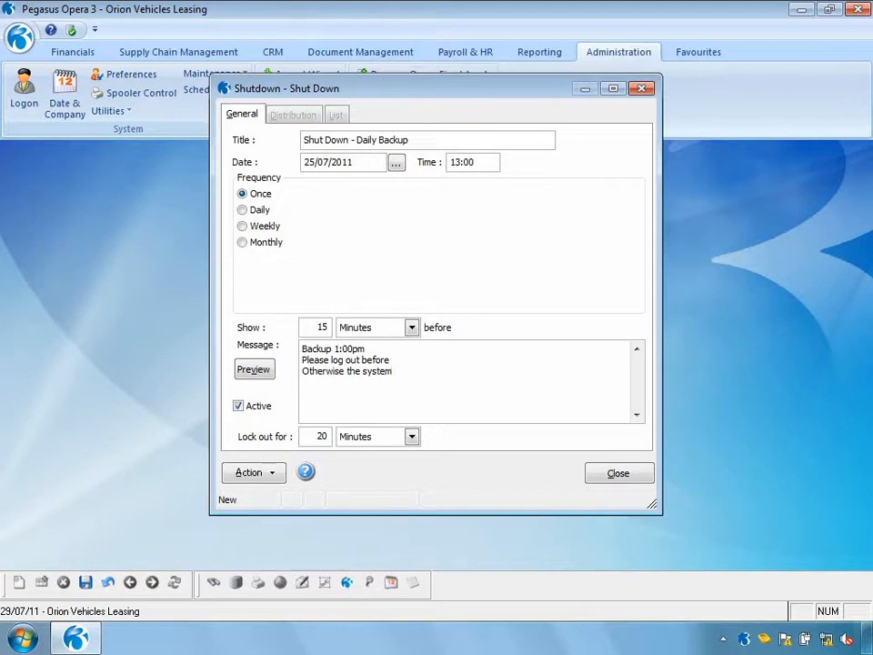
type("will log you out")
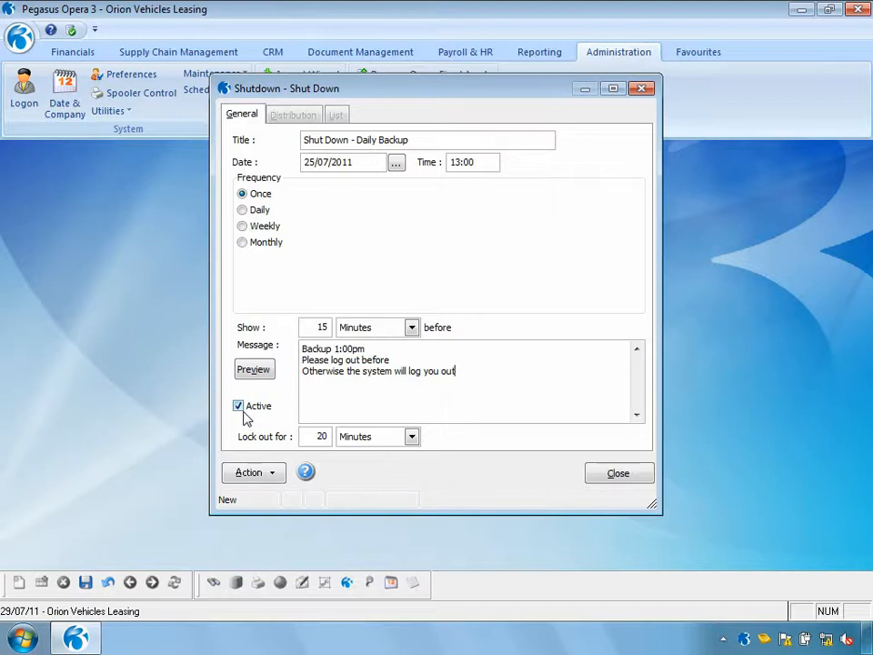
left_click(86, 582)
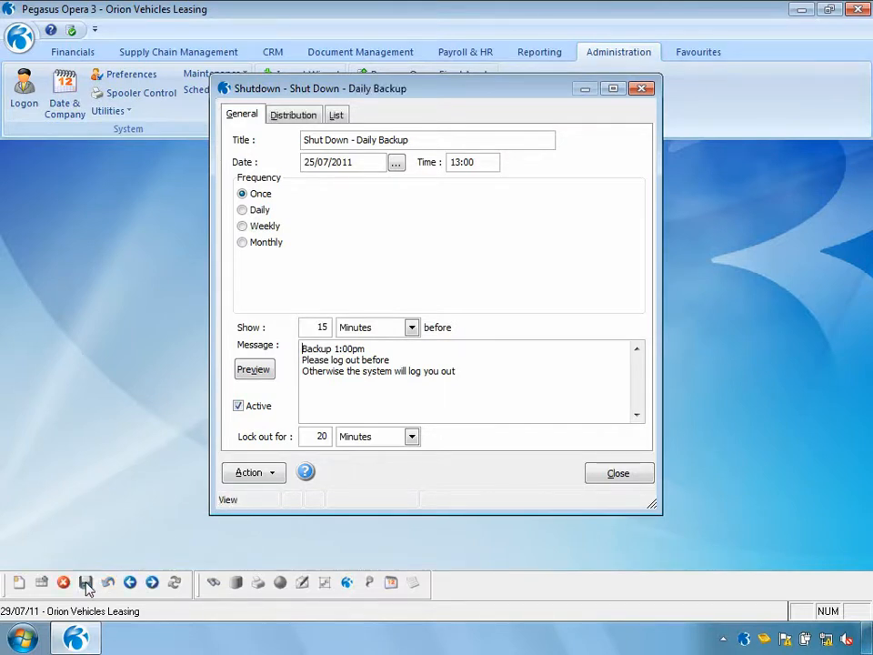
Review the users, groups and companies in the shutdown's distribution, and return to its general details
left_click(292, 116)
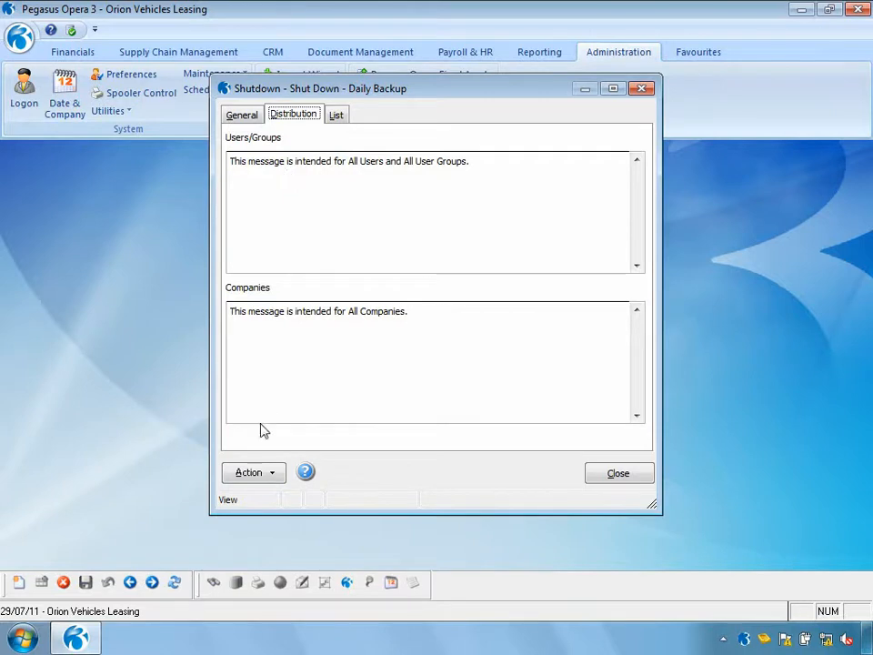
left_click(256, 474)
left_click(319, 484)
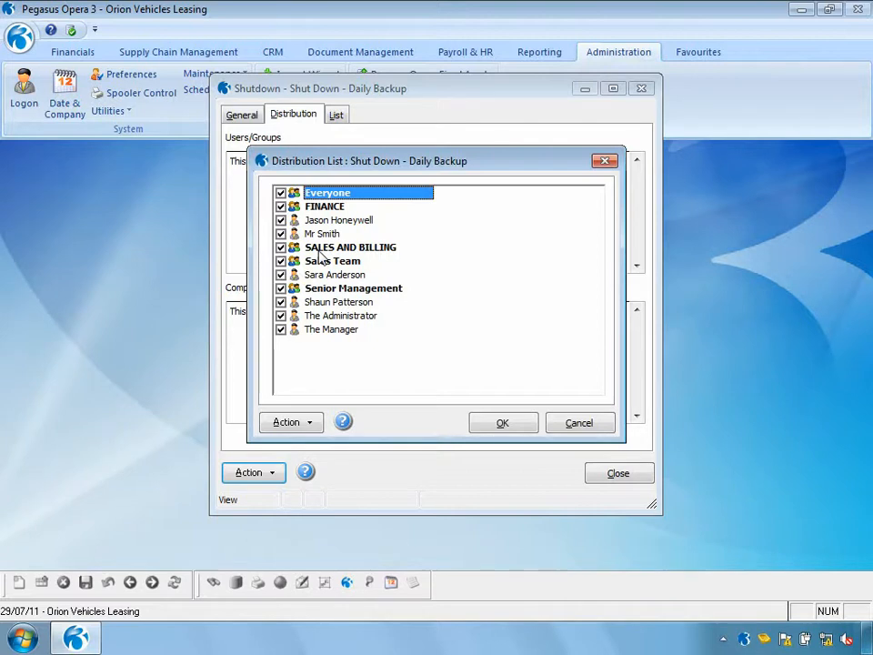
left_click(483, 429)
left_click(264, 473)
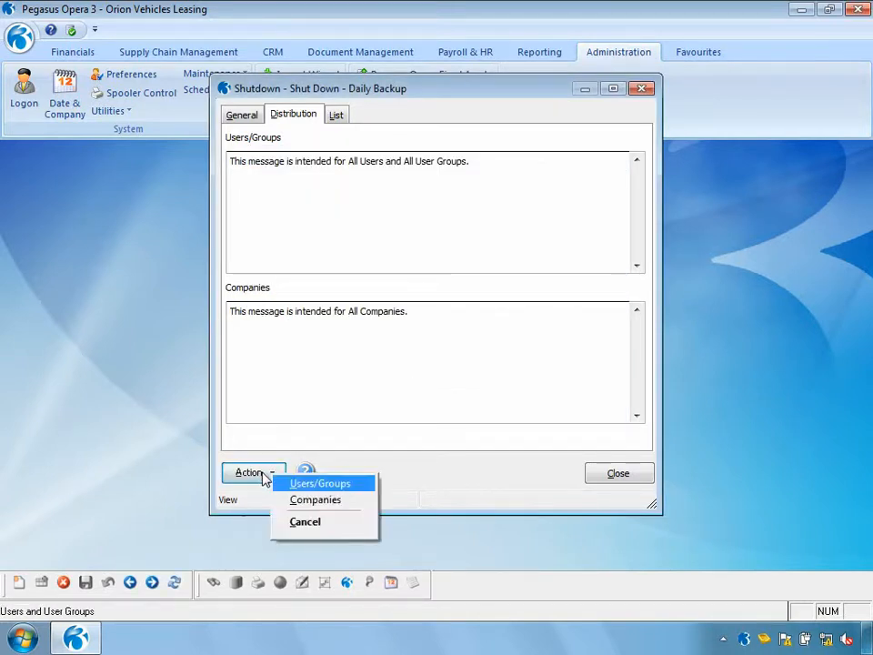
left_click(305, 503)
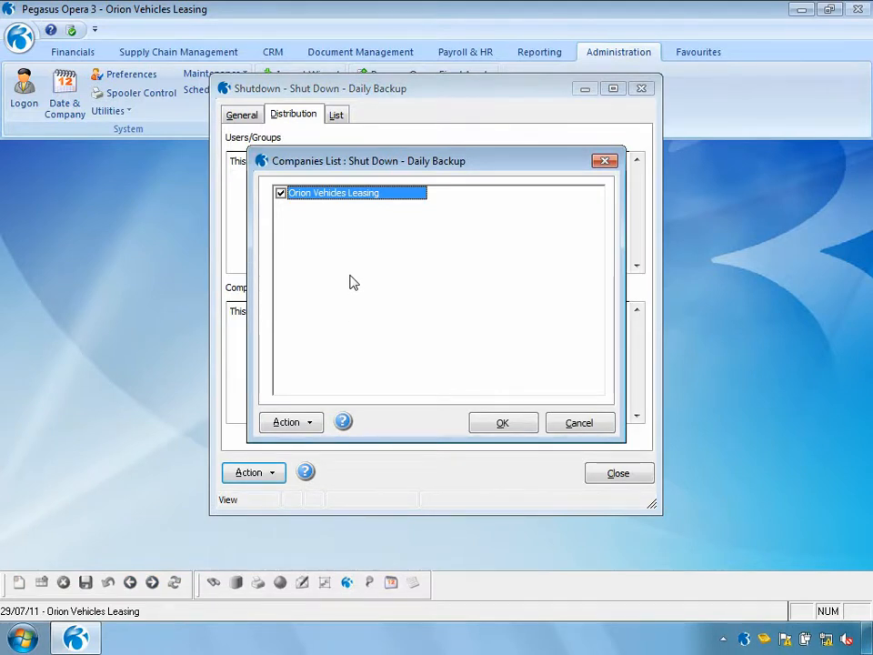
left_click(501, 425)
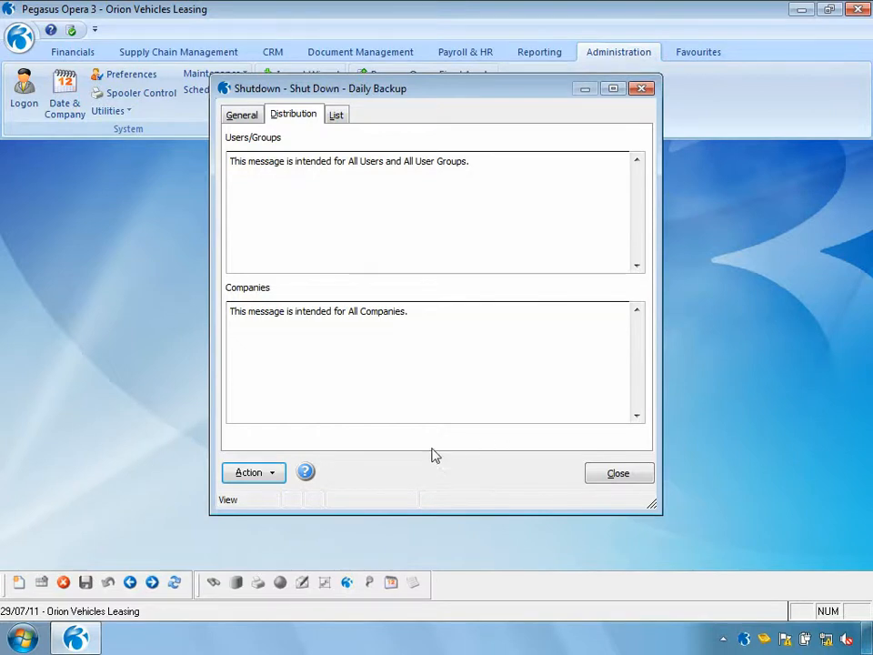
left_click(239, 115)
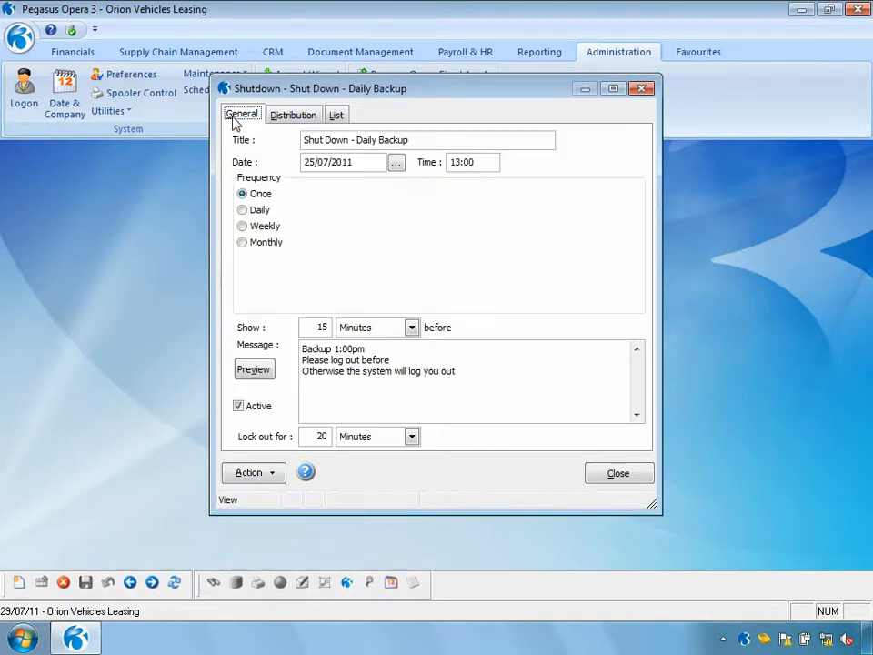
Preview the shutdown alert with its full message details, and close both
left_click(255, 370)
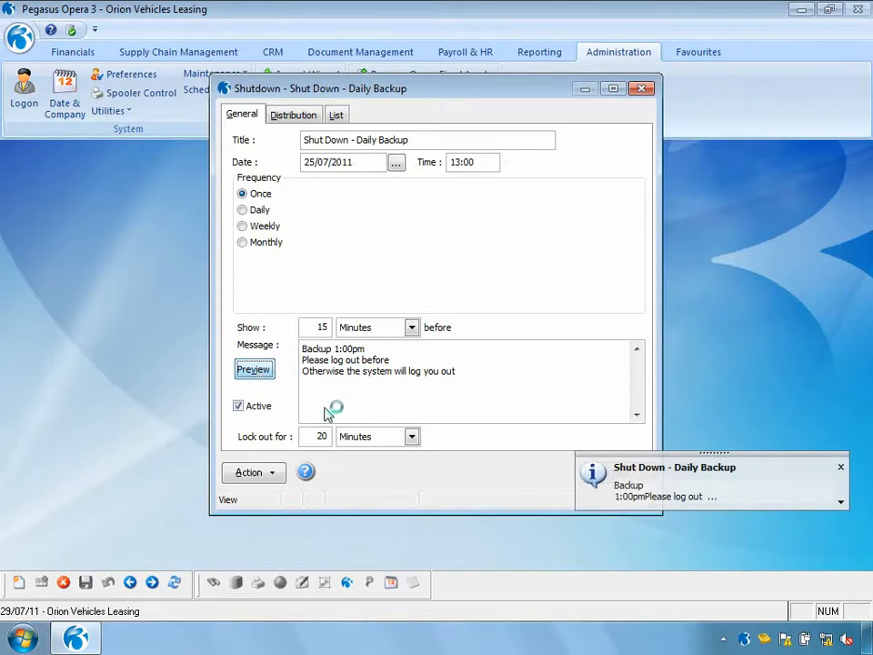
left_click(841, 501)
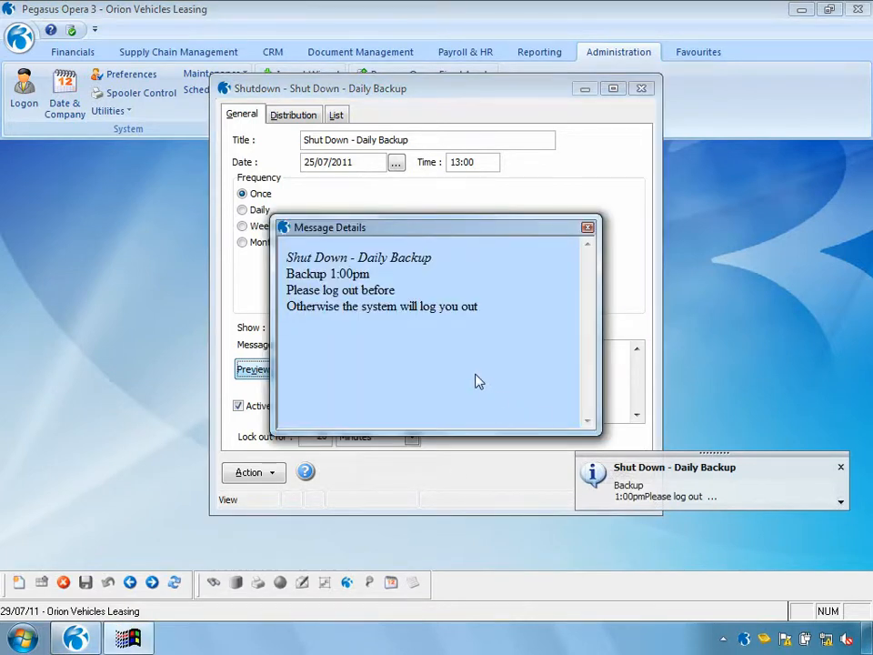
left_click(586, 228)
left_click(839, 469)
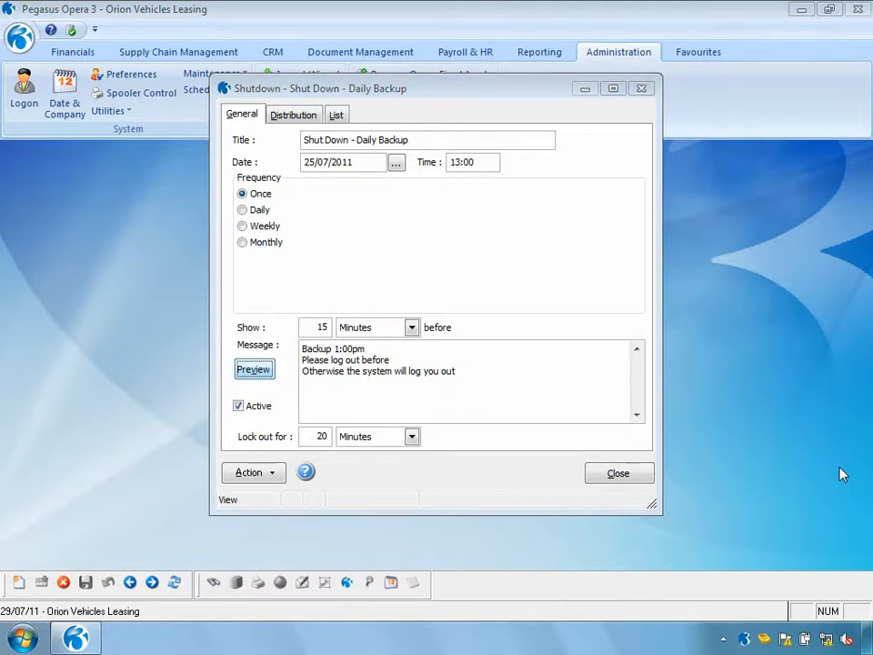
Close the shutdown record, then read the full details of the information-level daily backup alert and dismiss it
left_click(628, 472)
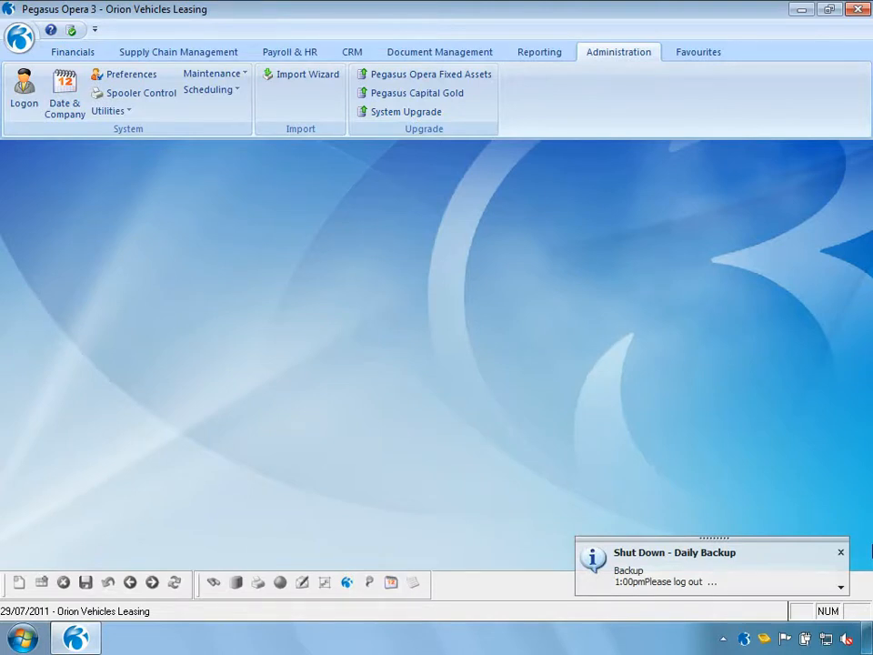
left_click(841, 587)
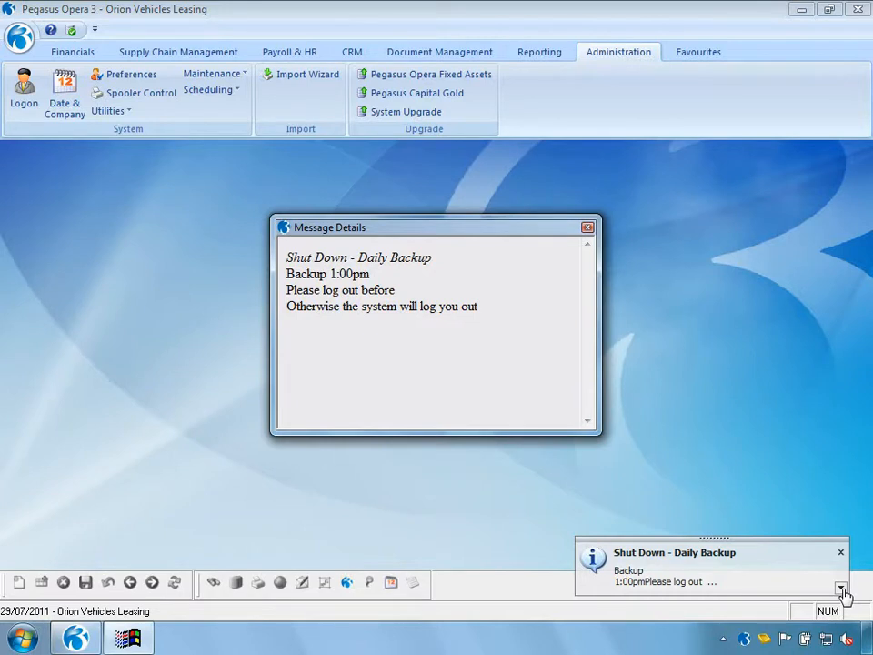
left_click(587, 227)
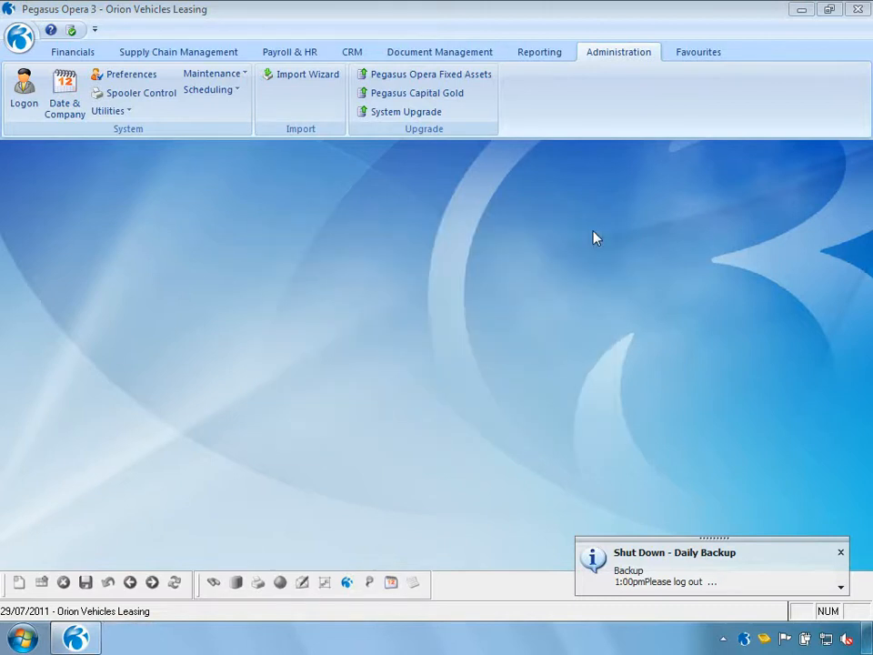
left_click(838, 555)
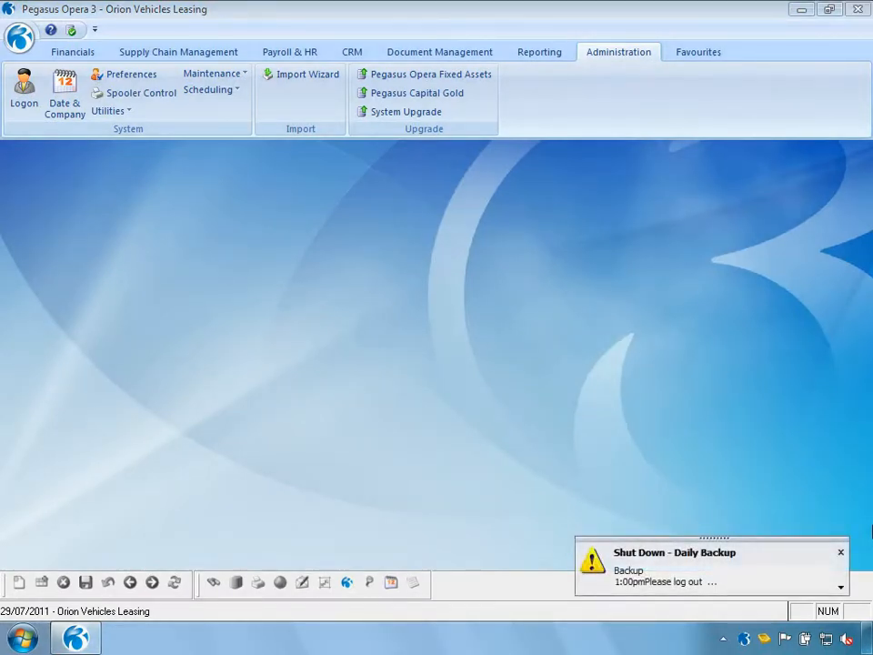
Read the full message of the warning-level daily backup shutdown alert and dismiss it
left_click(841, 588)
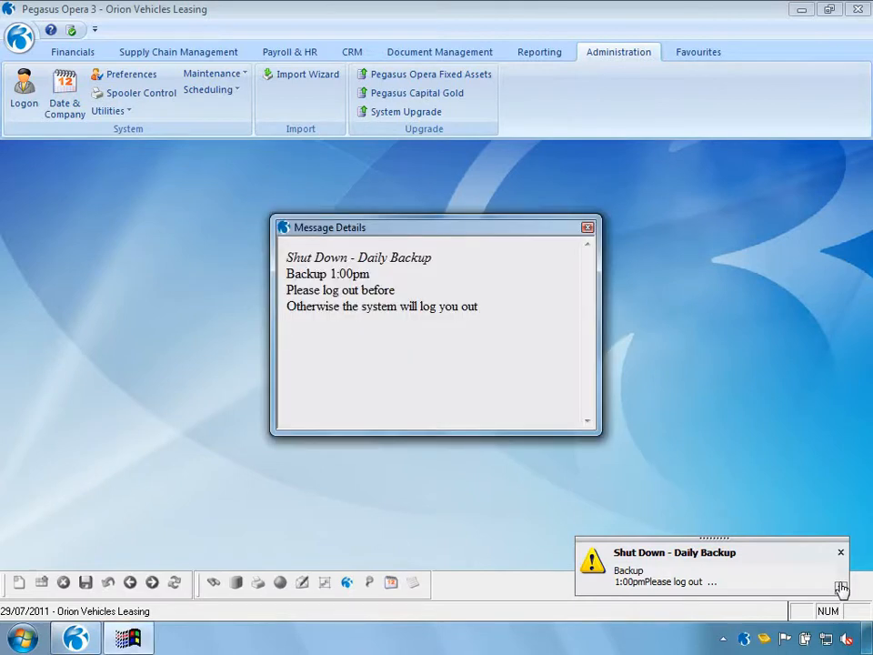
left_click(587, 228)
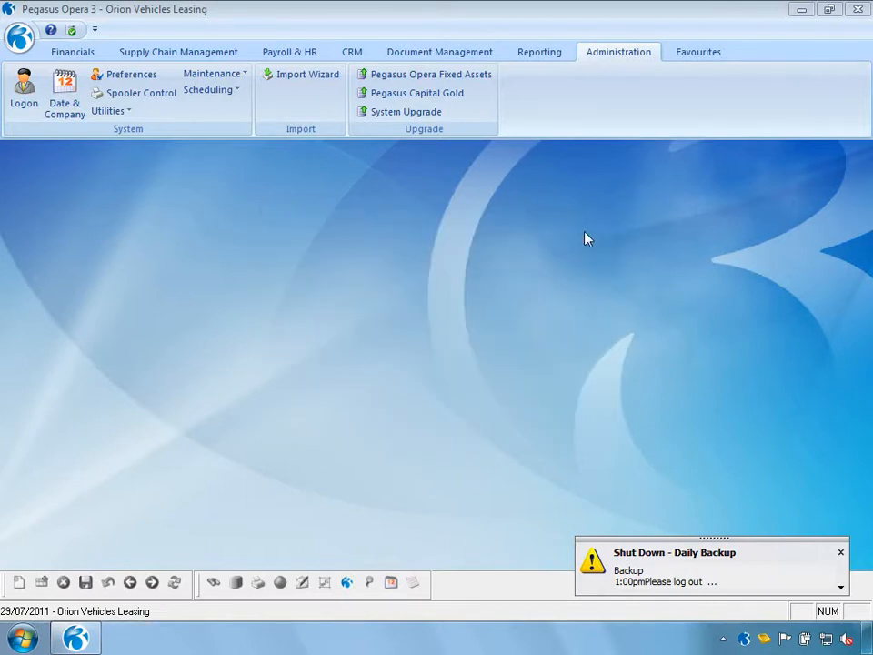
left_click(842, 554)
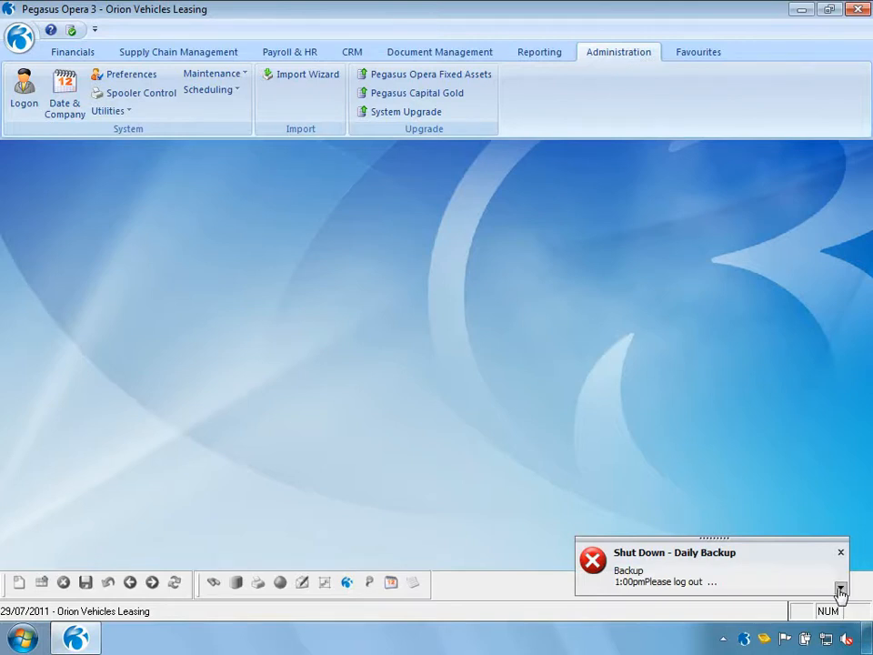
Read the full message of the critical-level daily backup shutdown alert and dismiss it
left_click(841, 585)
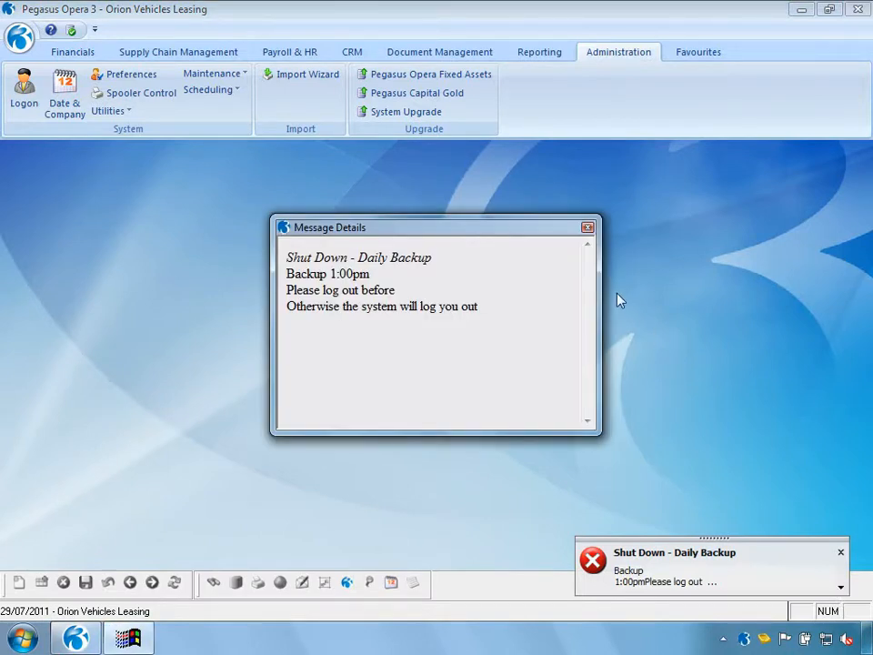
left_click(587, 227)
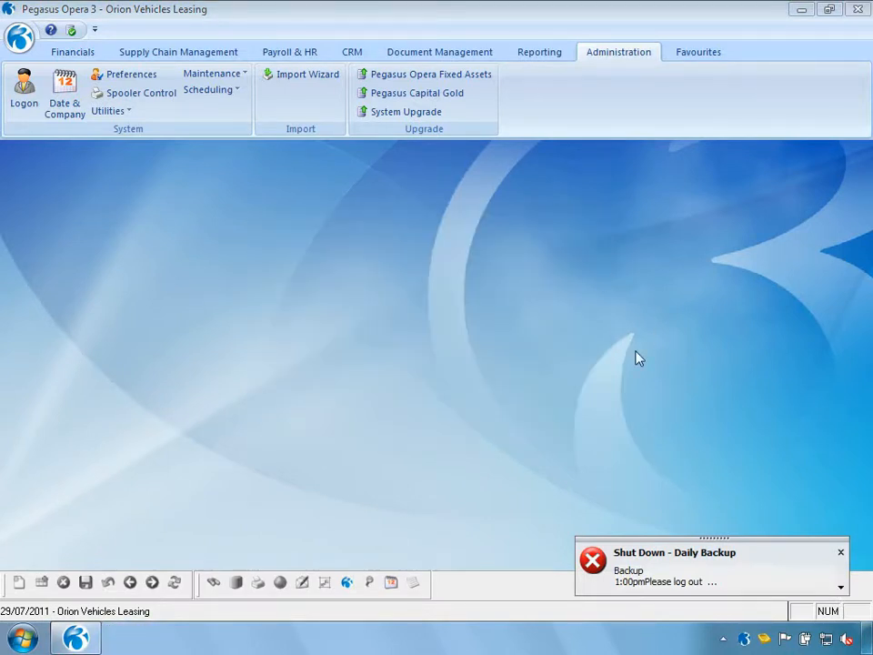
left_click(841, 553)
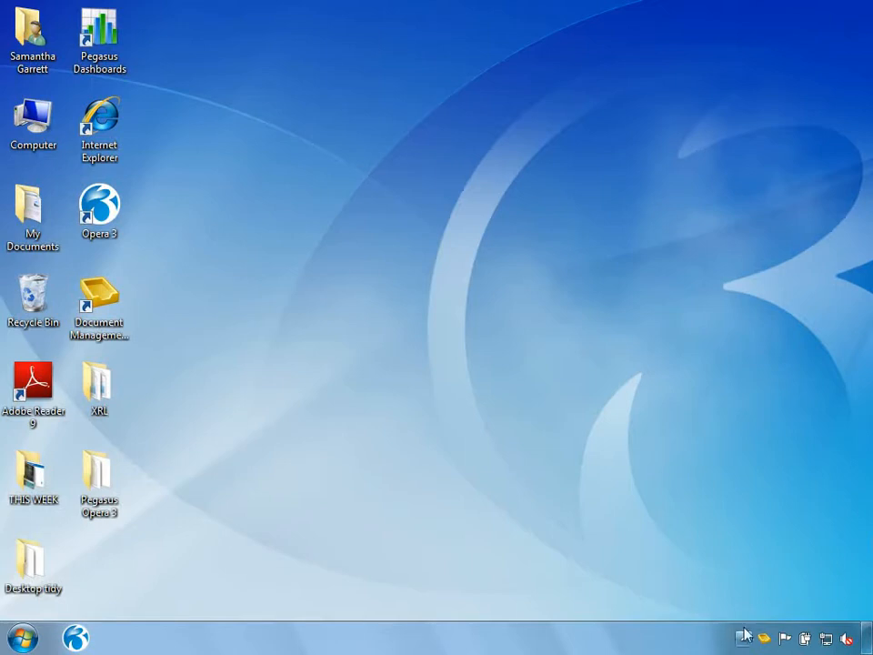
Start Opera 3 and try to log on as MANAGER during the shutdown's lockout period
left_click(89, 640)
type("MANAGER")
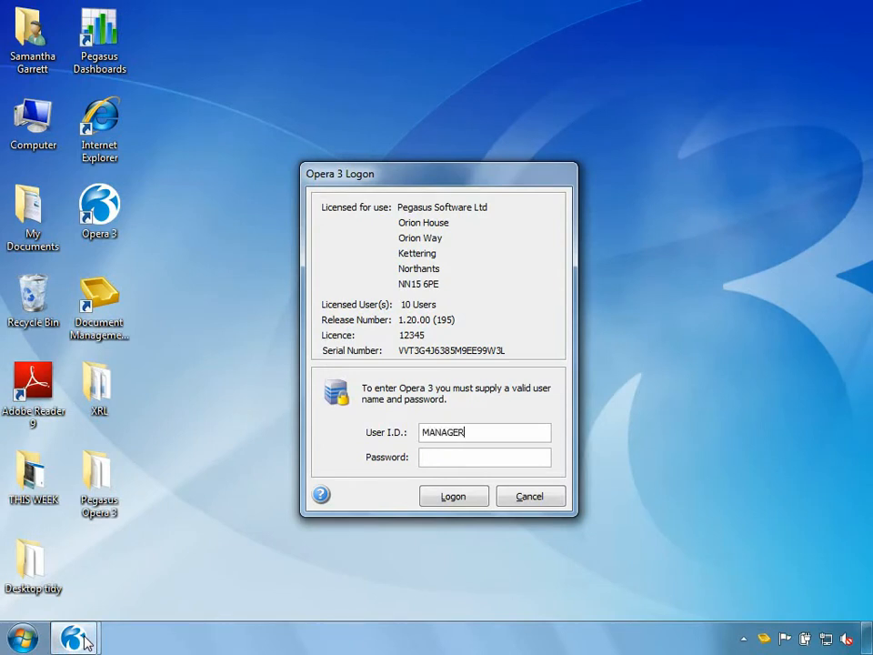
key("Return")
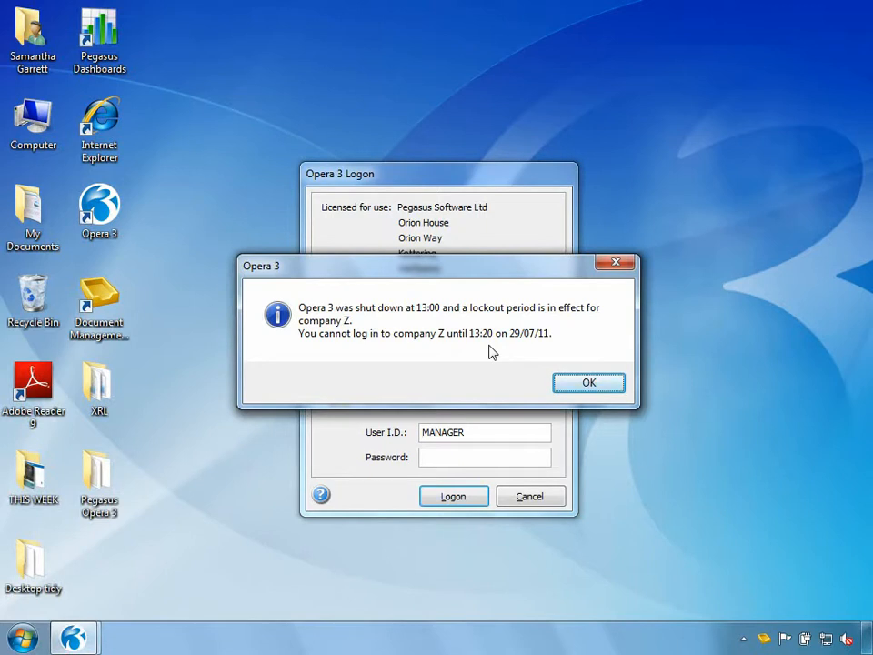
left_click(584, 386)
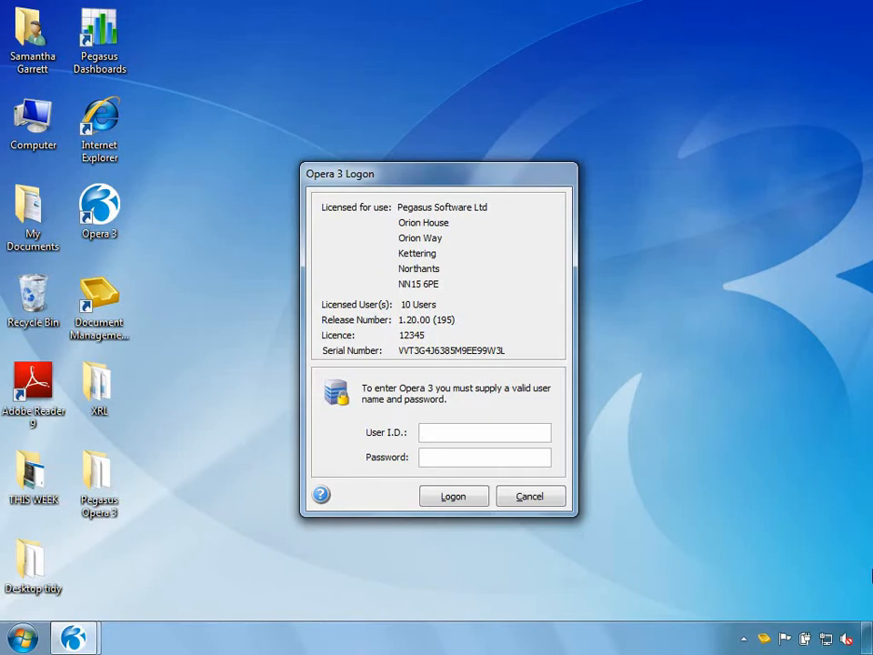
Log on to Opera 3 with the ADMIN user ID, leaving the password blank
type("ADMIN")
key("Tab")
key("Tab")
key("Return")
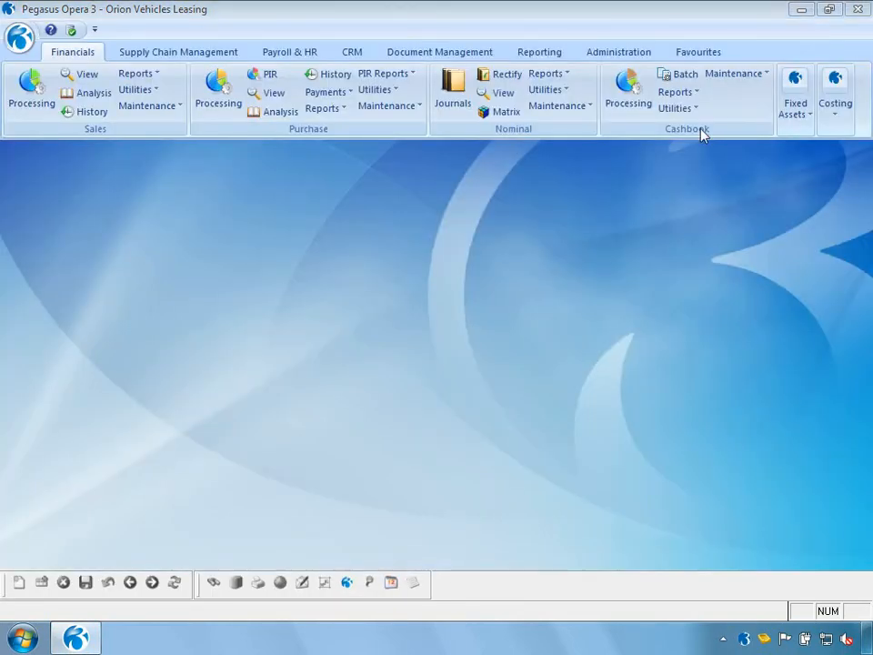
Make the "Shut Down - Daily Backup" shutdown inactive, save the record and close it
left_click(648, 58)
left_click(238, 91)
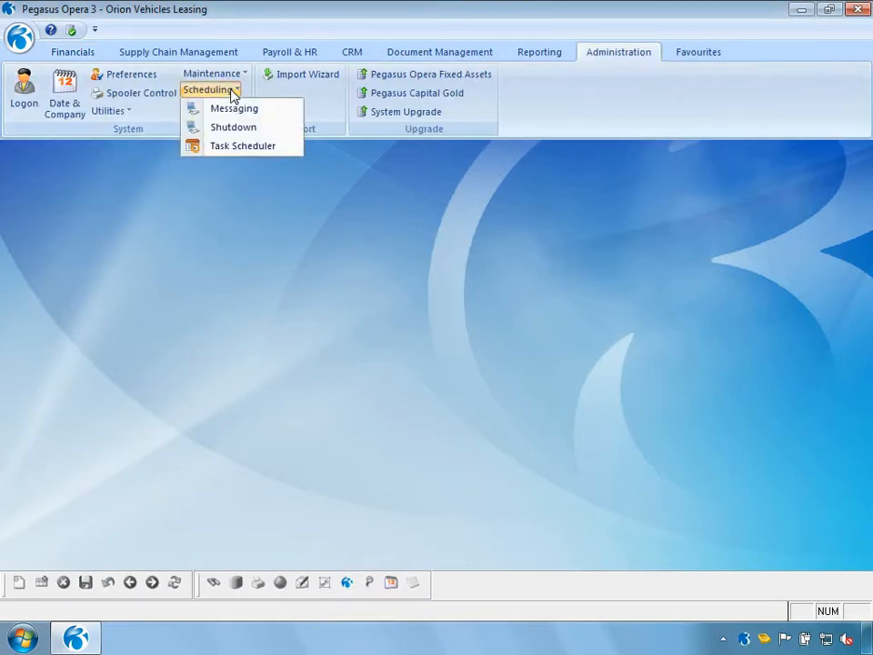
left_click(234, 127)
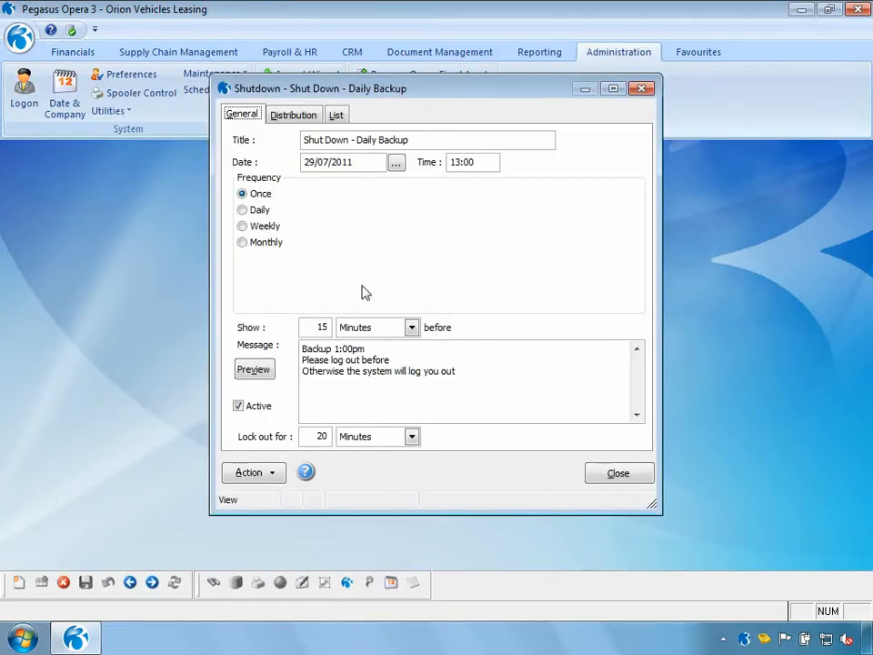
left_click(246, 408)
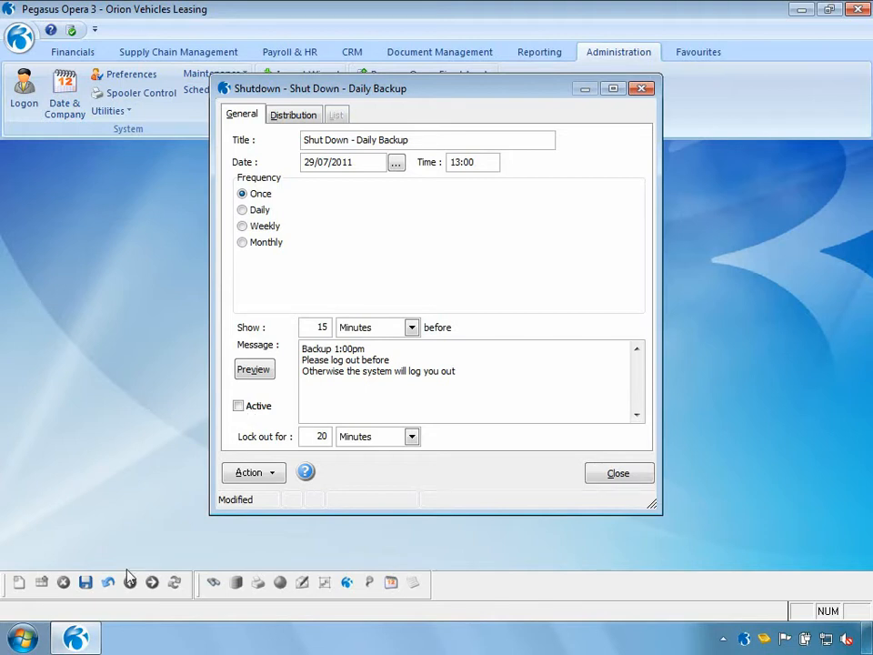
left_click(86, 581)
left_click(619, 473)
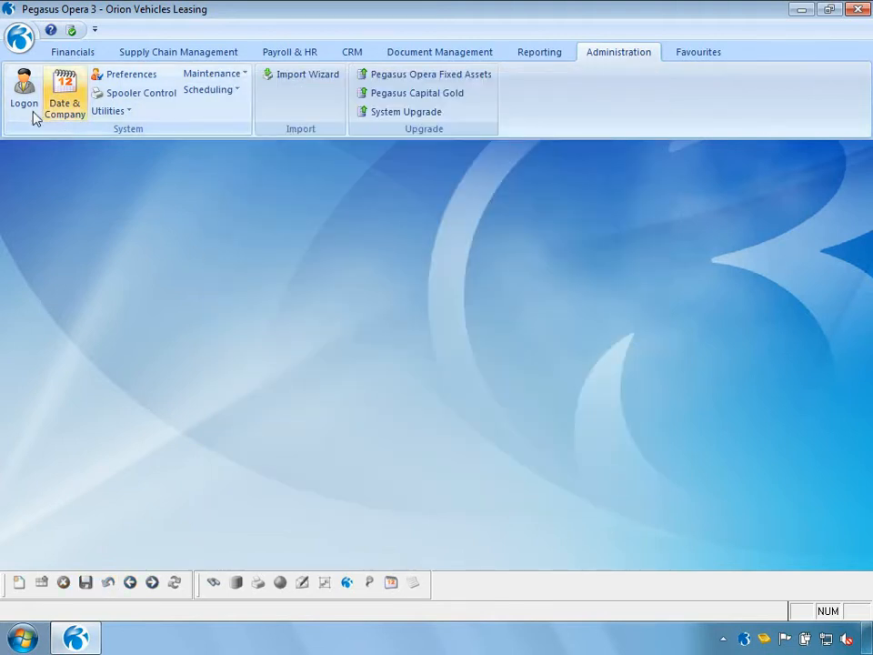
Switch the logon to the MANAGER user ID, leaving the password blank
left_click(25, 86)
type("MANAGER")
key("Tab")
key("Return")
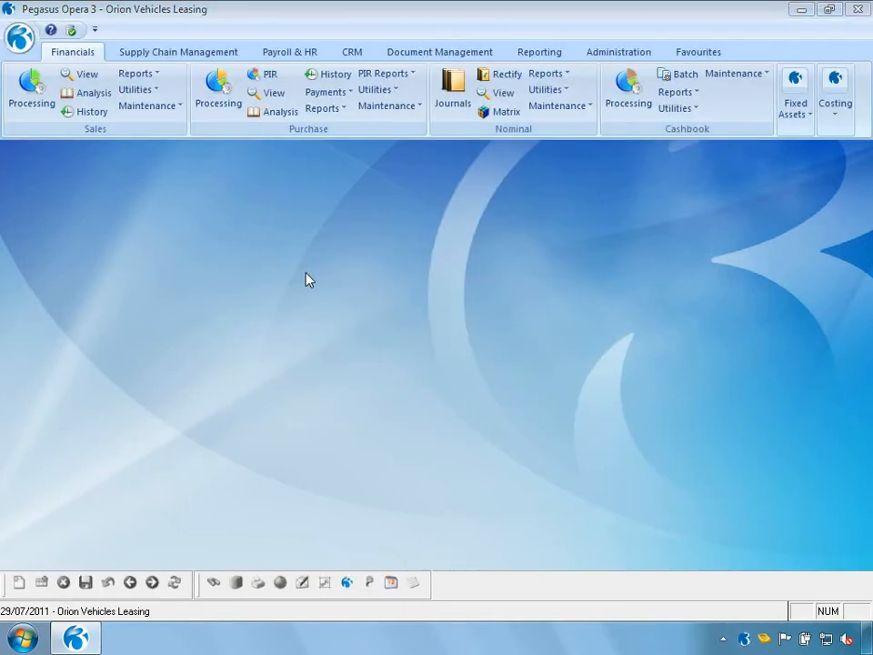
Bring up the administration scheduling options
left_click(637, 52)
left_click(230, 90)
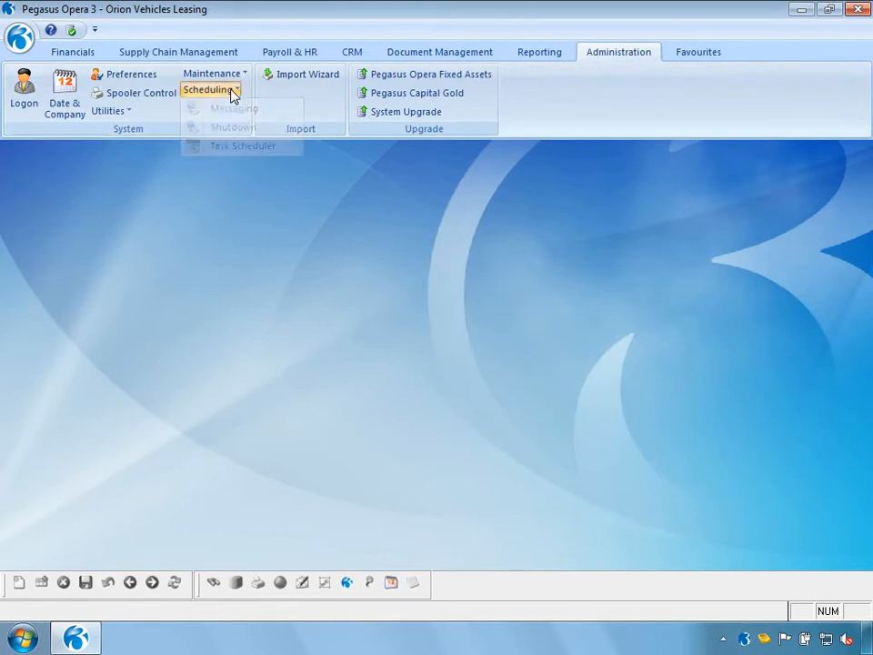